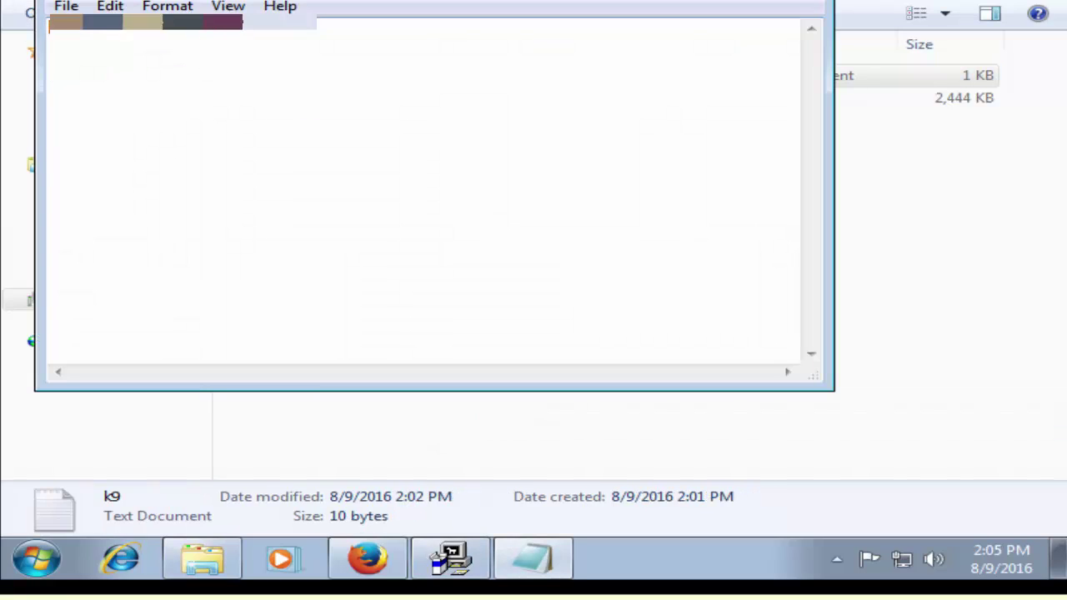
# Step: Copy the K9 licence key from the k9 text file, then close Notepad
pyautogui.rightClick(117, 32)
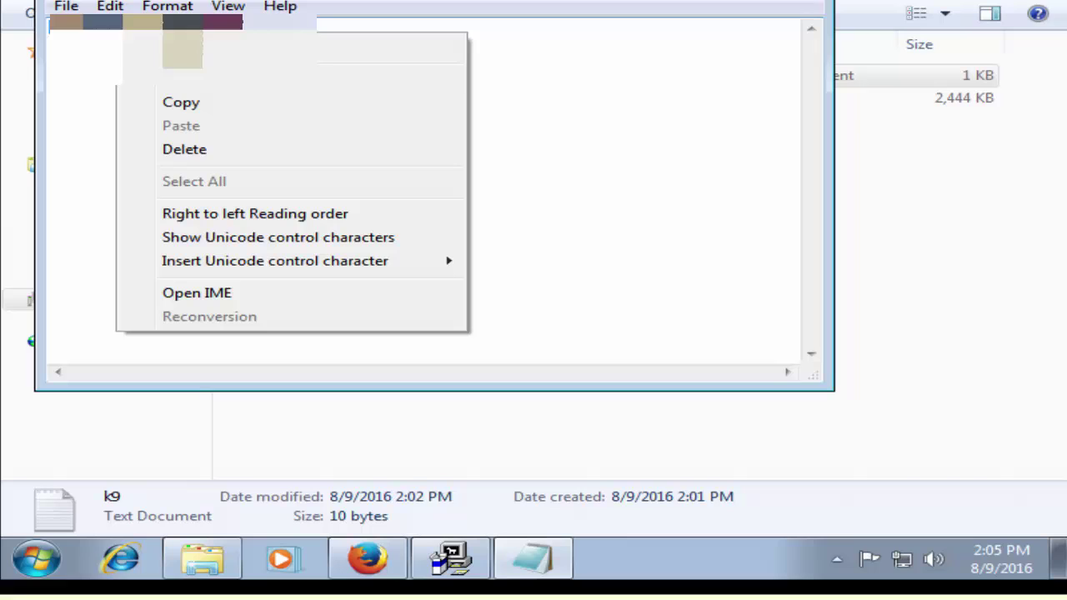
pyautogui.click(182, 110)
pyautogui.click(803, 5)
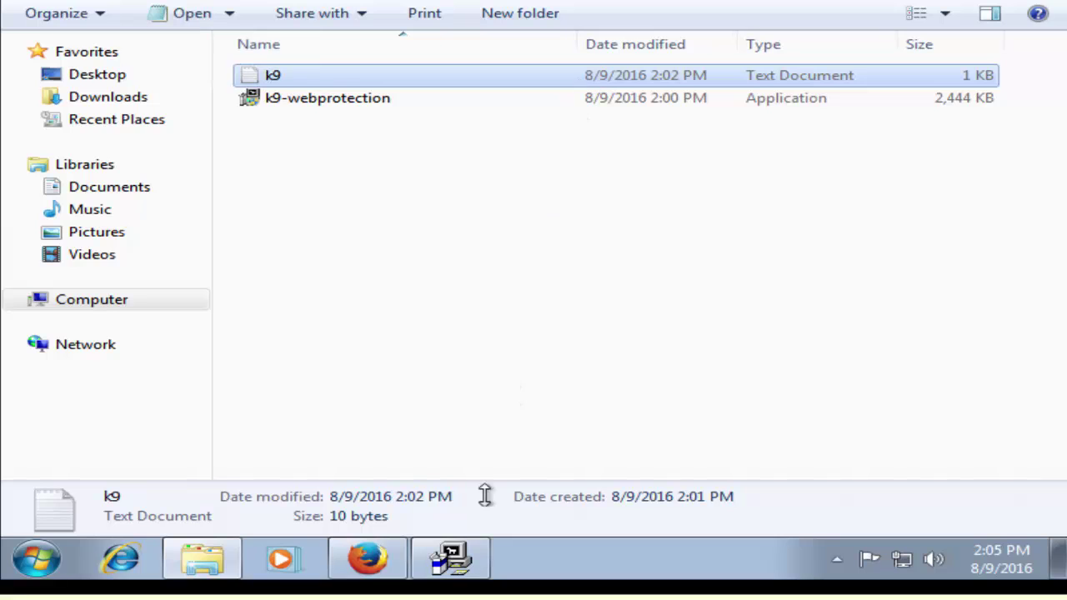
# Step: Paste the copied licence key into the K9 User License field of the setup window
pyautogui.click(451, 557)
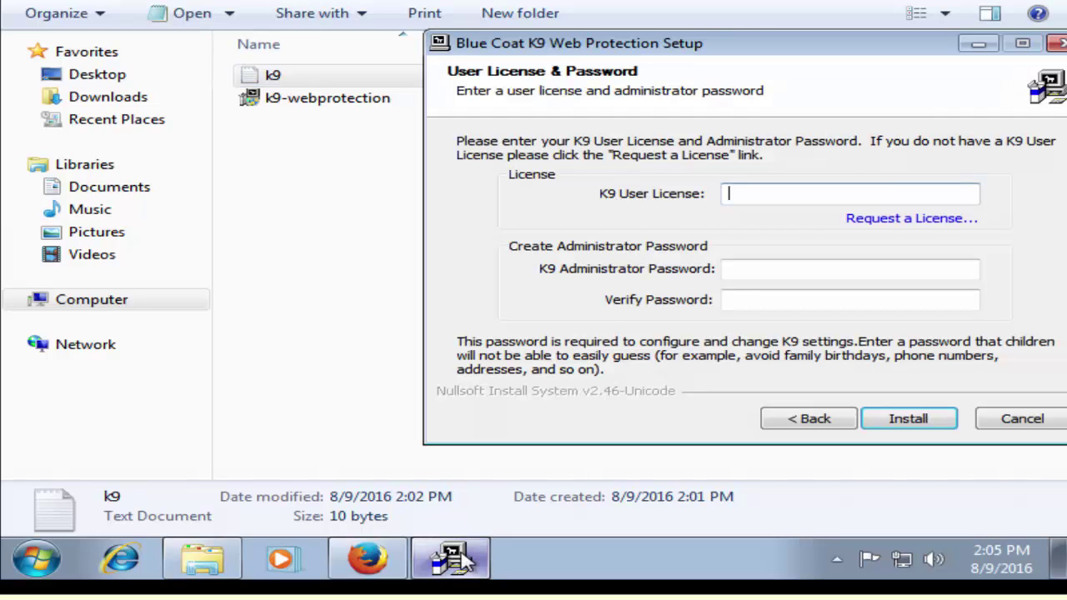
pyautogui.rightClick(793, 193)
pyautogui.click(807, 290)
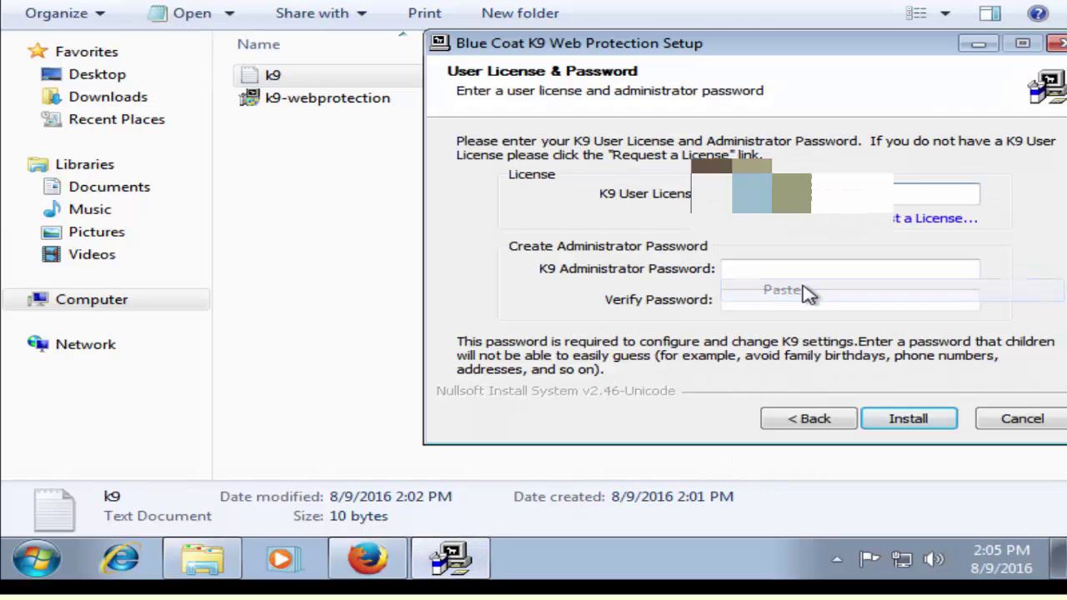
# Step: Enter and confirm the administrator password, install K9, and restart the computer
pyautogui.click(796, 270)
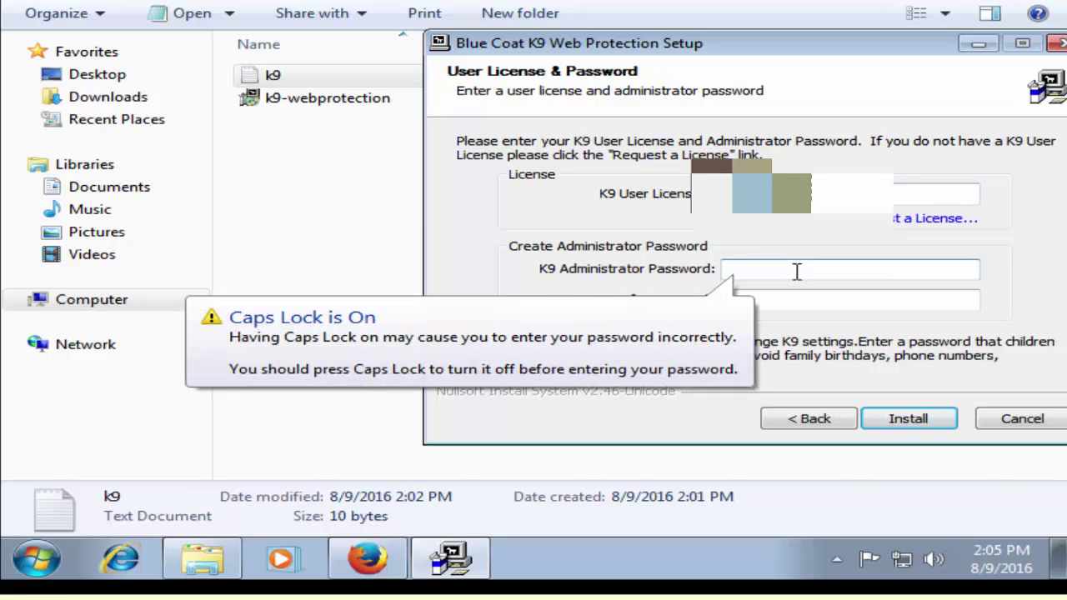
pyautogui.press('capslock')
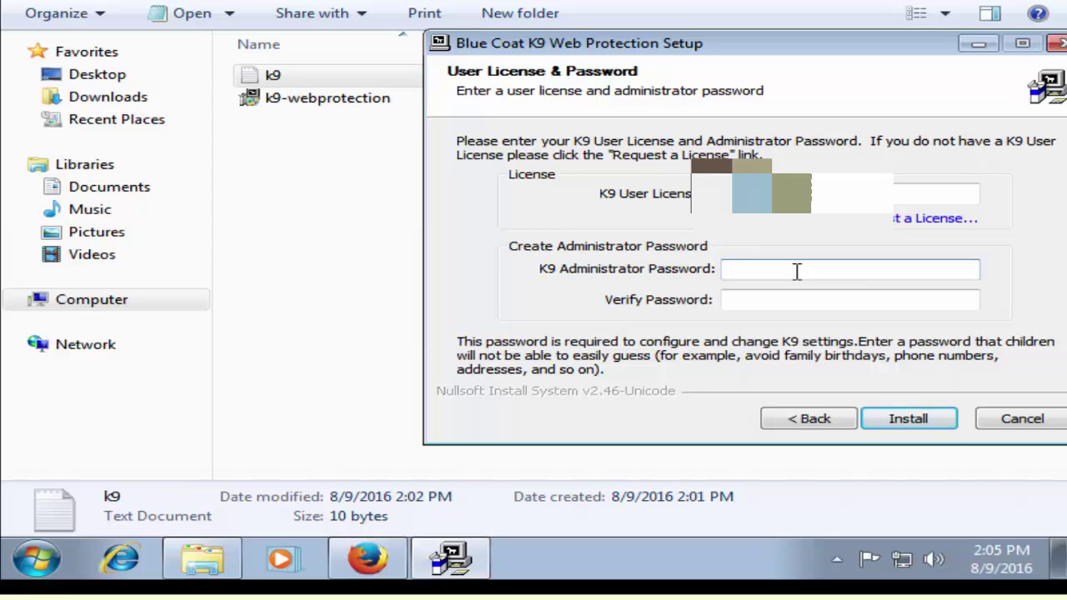
pyautogui.click(797, 271)
pyautogui.press('Tab')
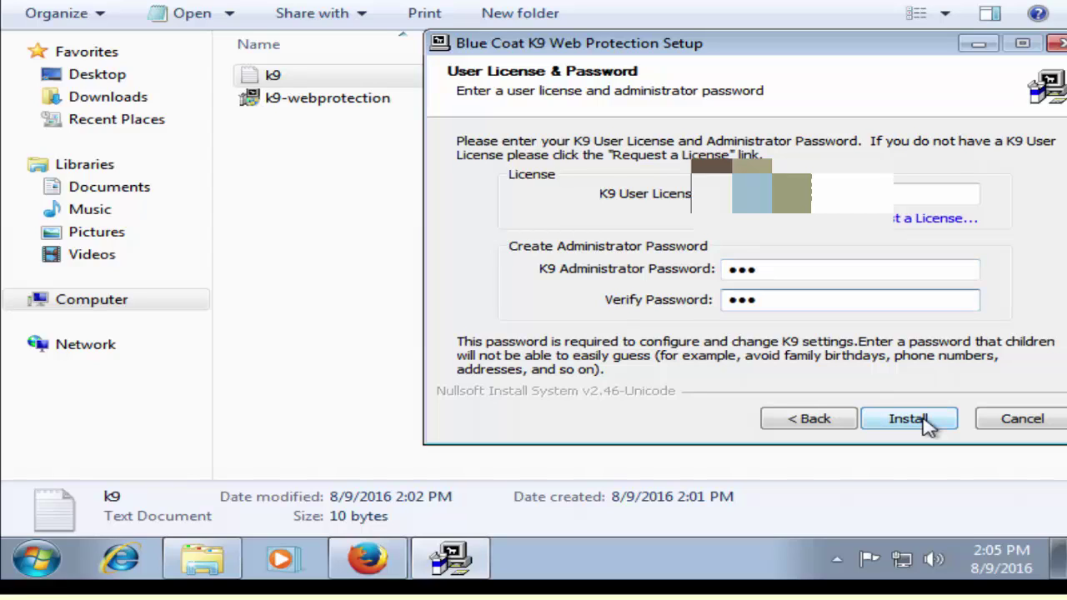
pyautogui.click(925, 422)
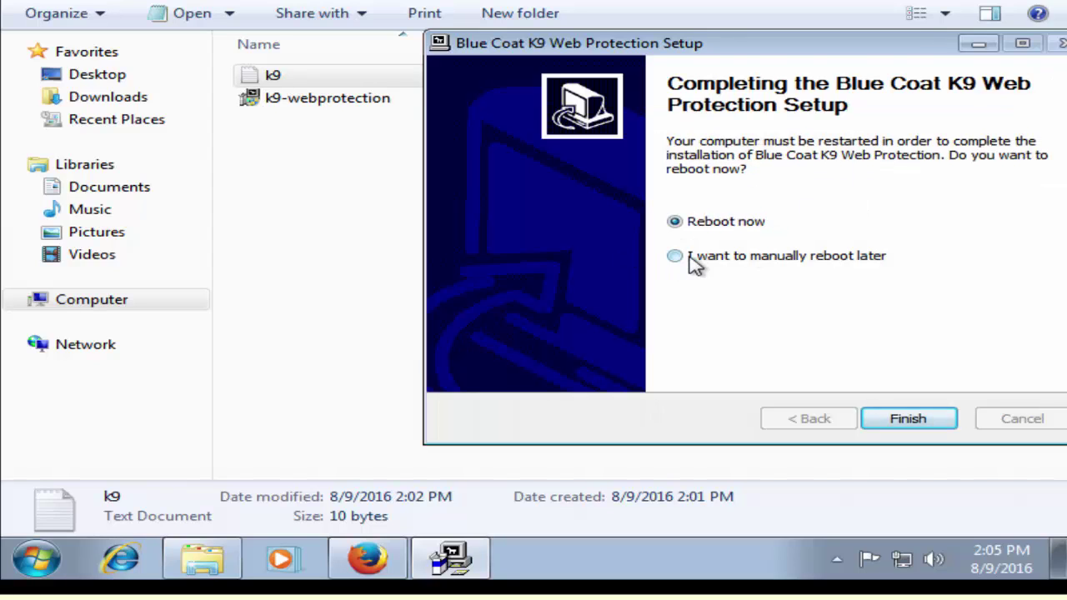
pyautogui.click(912, 422)
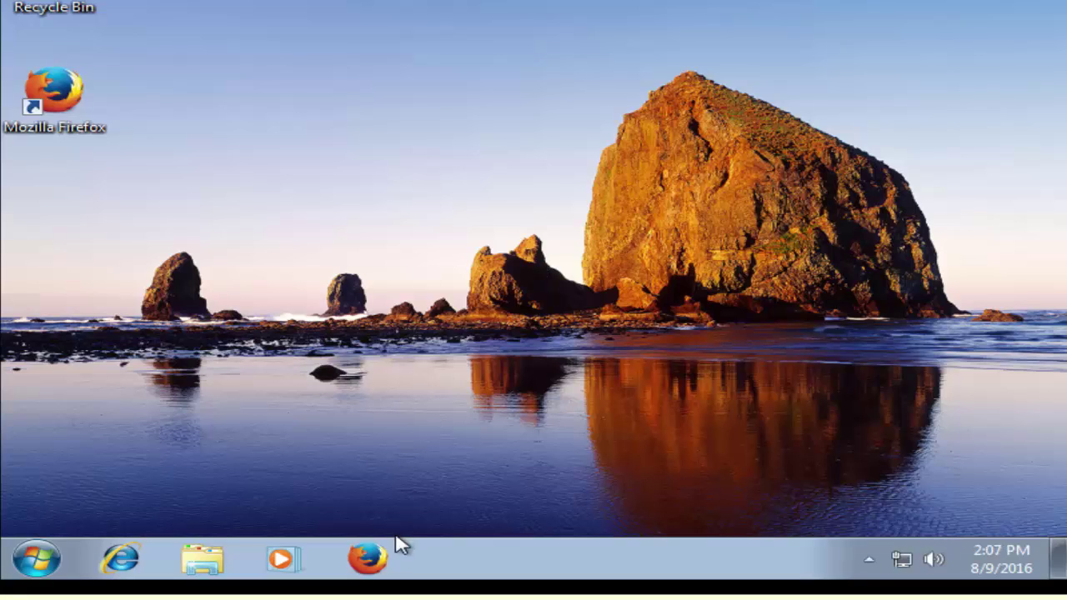
# Step: Start Firefox, then launch Blue Coat K9 Web Protection Admin from All Programs
pyautogui.click(373, 567)
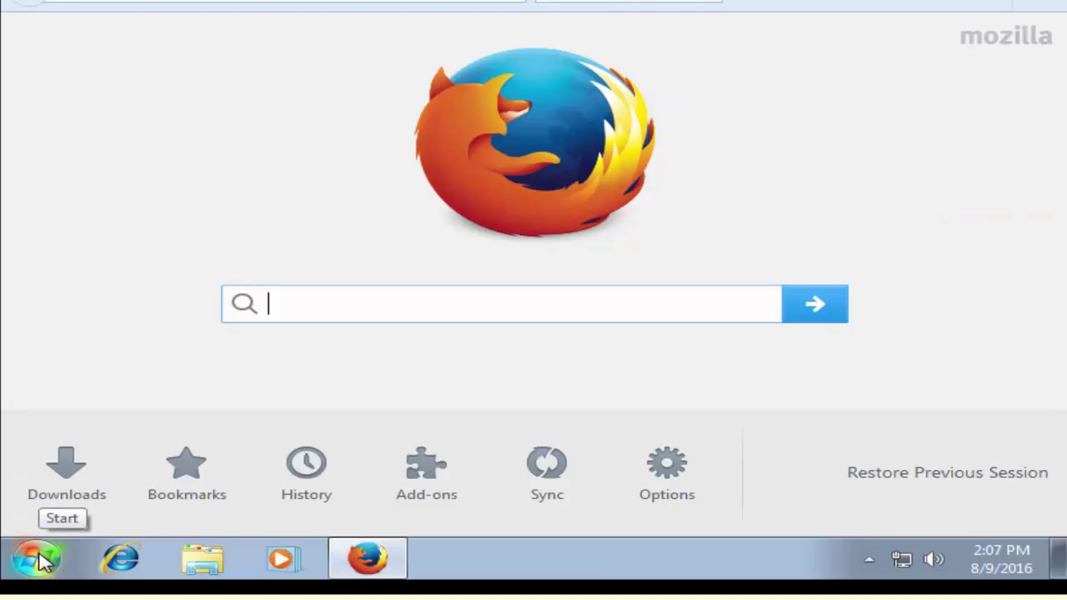
pyautogui.click(36, 559)
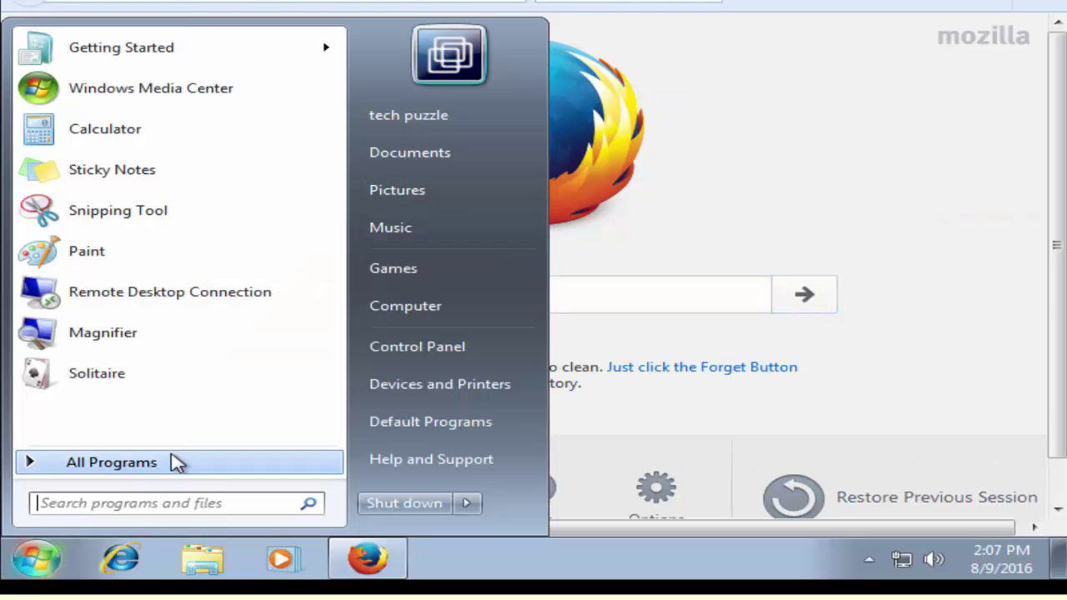
pyautogui.click(178, 465)
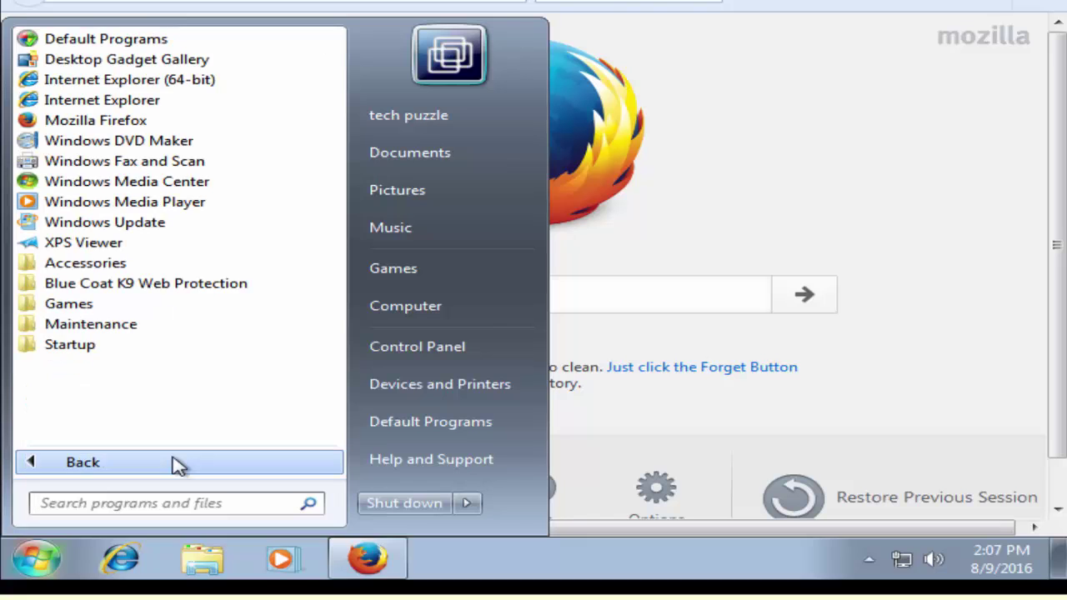
pyautogui.click(132, 286)
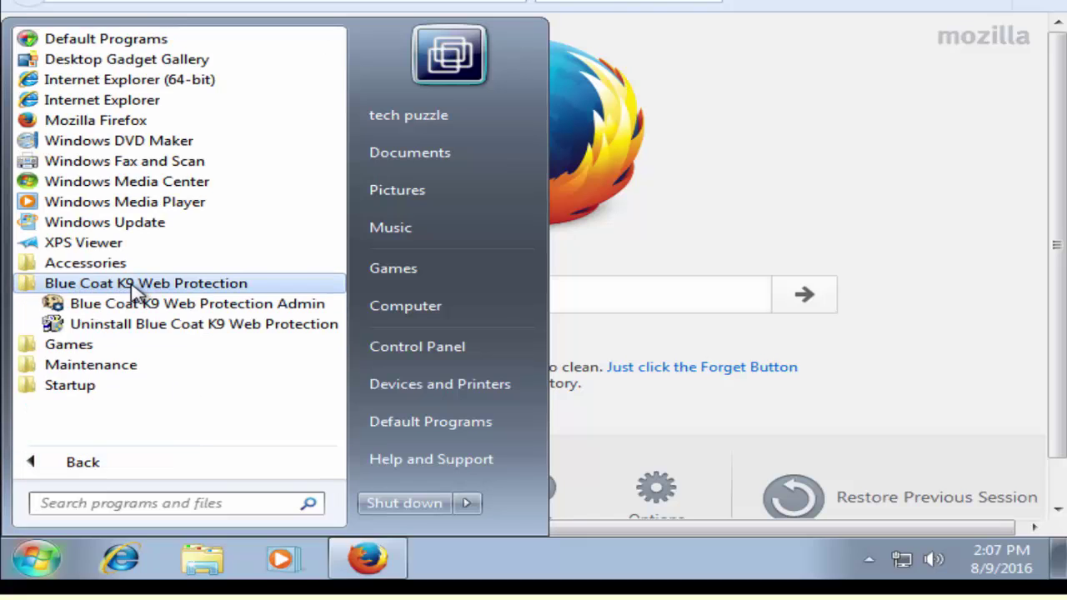
pyautogui.click(179, 306)
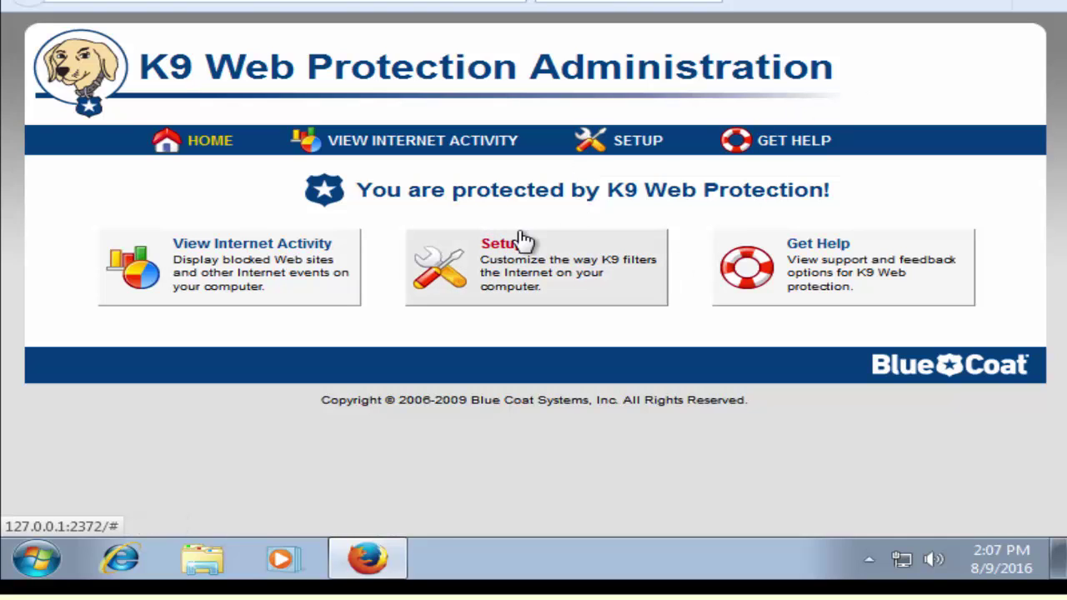
# Step: Log in to Setup with the admin password and set Web Categories to Block to High
pyautogui.click(527, 285)
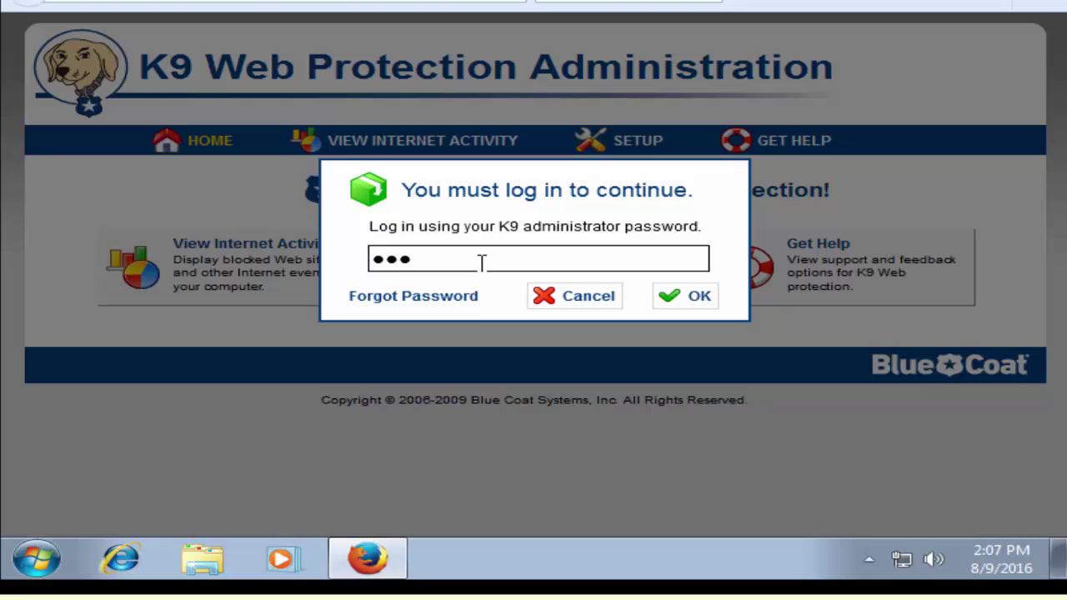
pyautogui.click(676, 311)
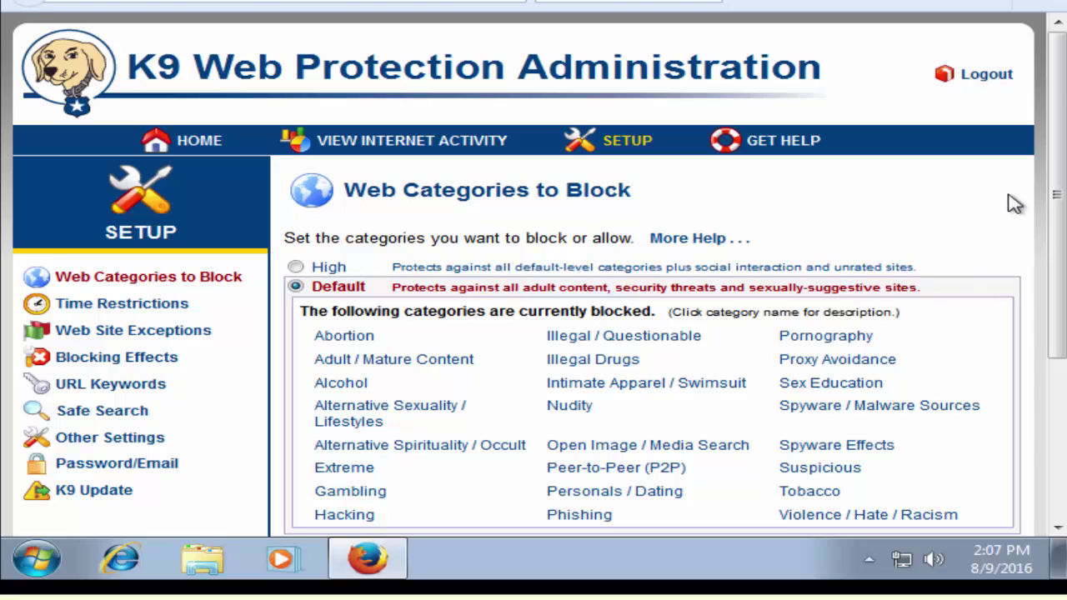
pyautogui.scroll(-4, 1063, 167)
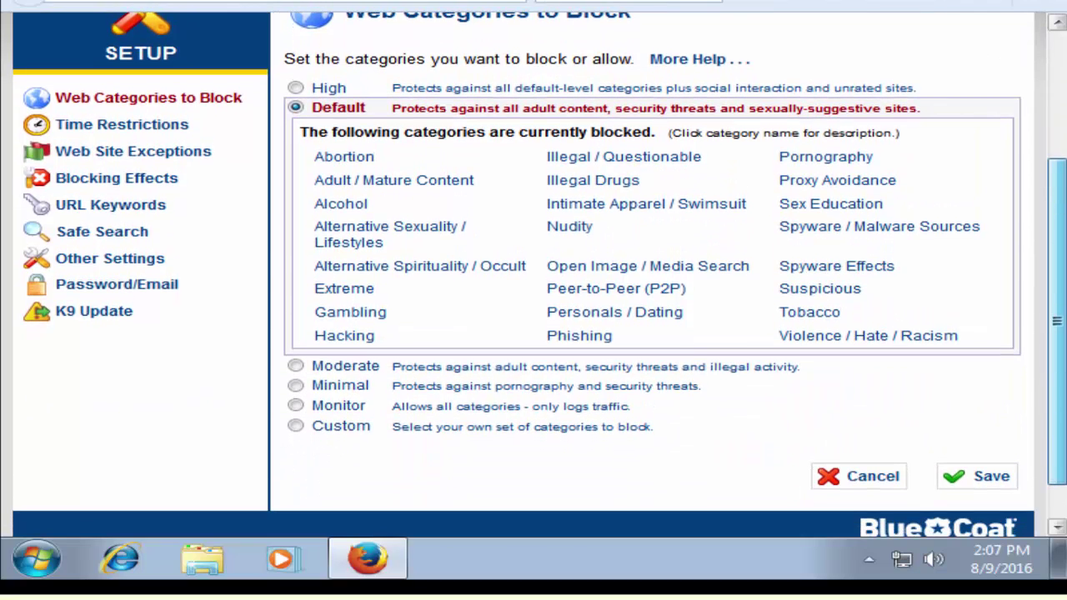
pyautogui.click(296, 89)
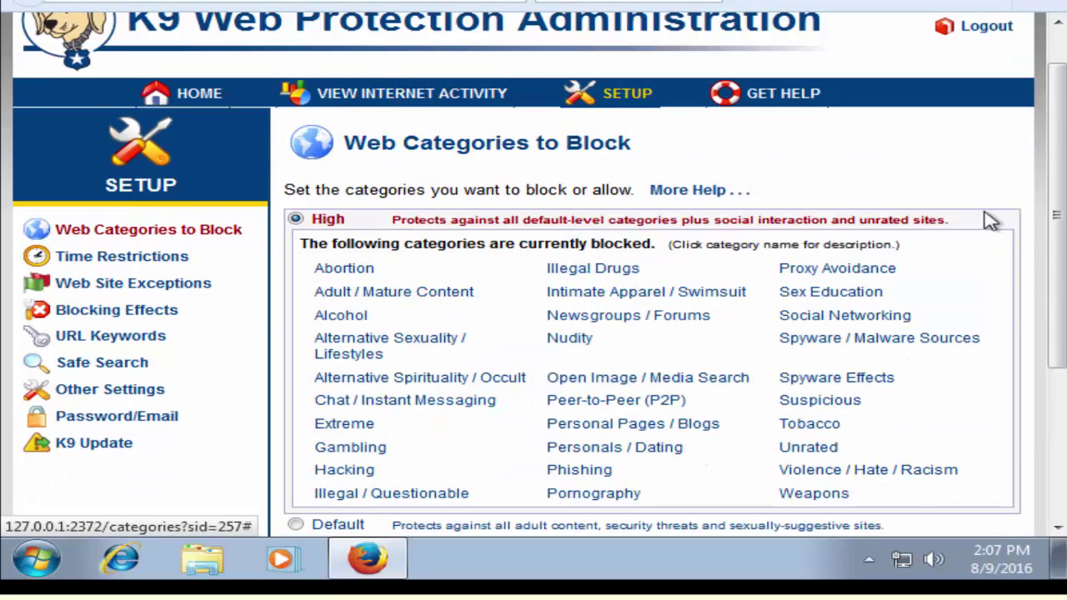
pyautogui.scroll(-4, 1055, 219)
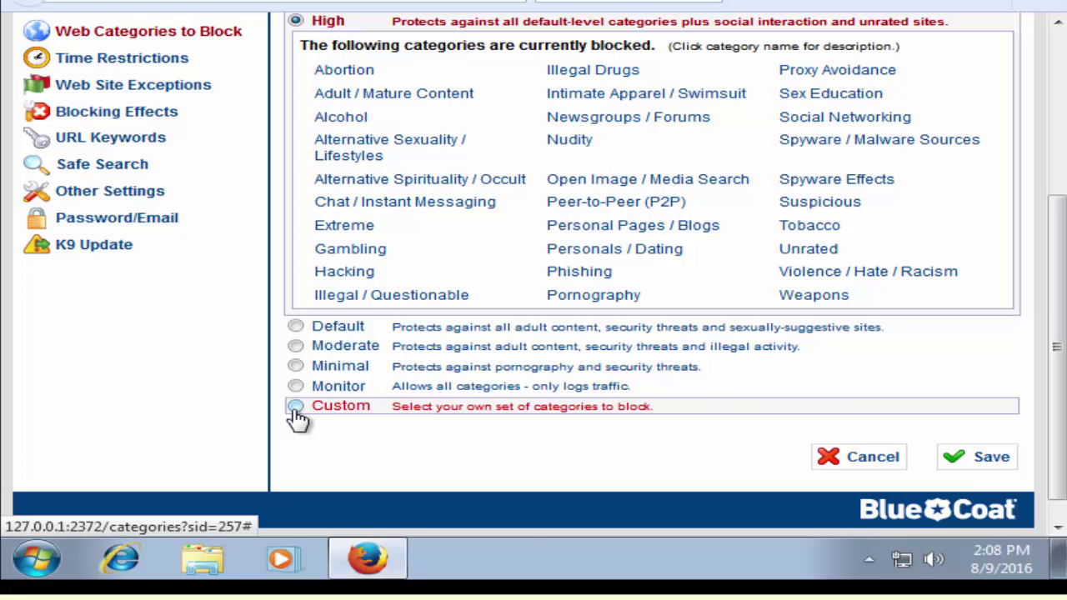
# Step: Choose Custom, unblock all, block Adult/Mature, Nudity, P2P, Pornography and Proxy Avoidance, and save
pyautogui.click(296, 408)
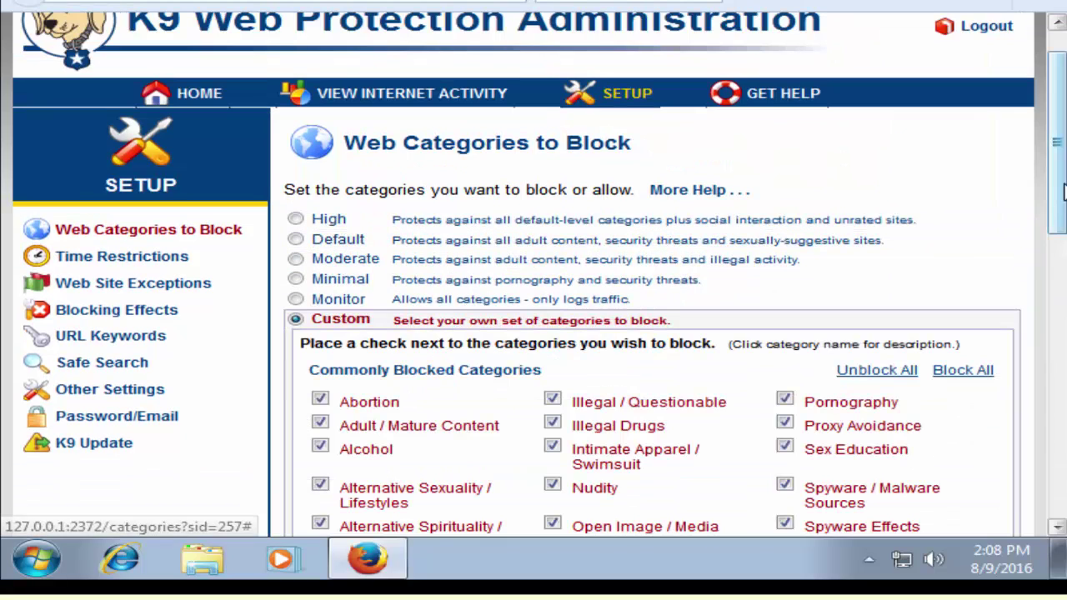
pyautogui.moveTo(1065, 191); pyautogui.dragTo(1065, 268)
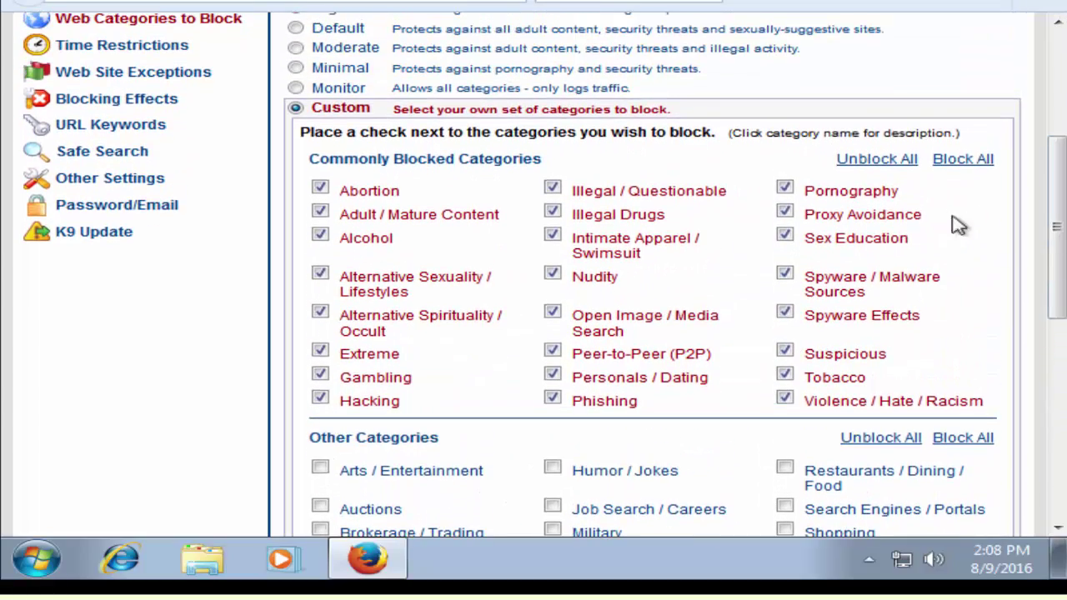
pyautogui.click(888, 161)
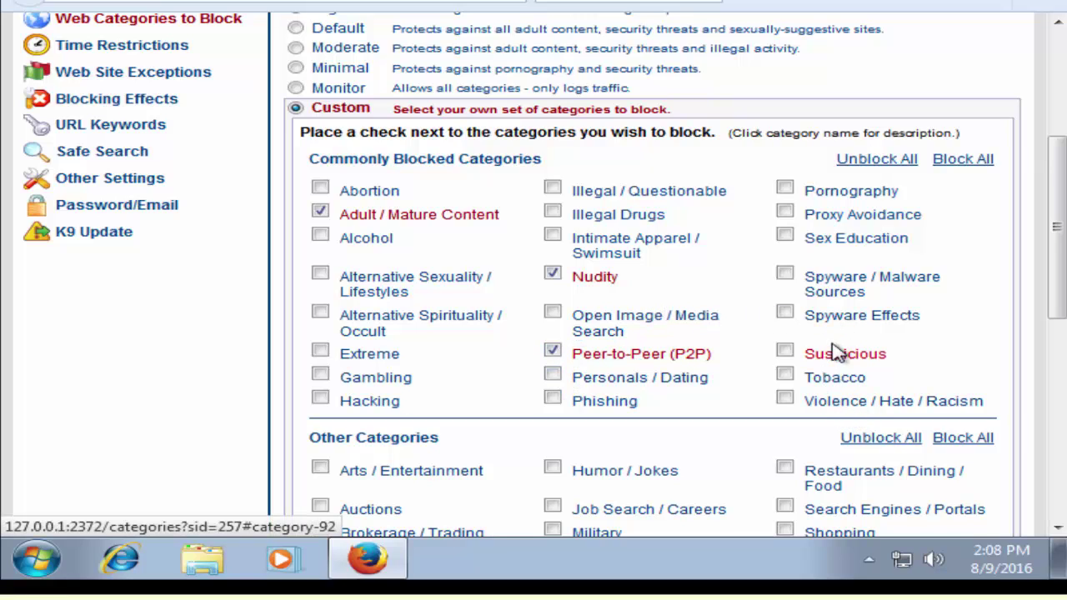
pyautogui.click(785, 213)
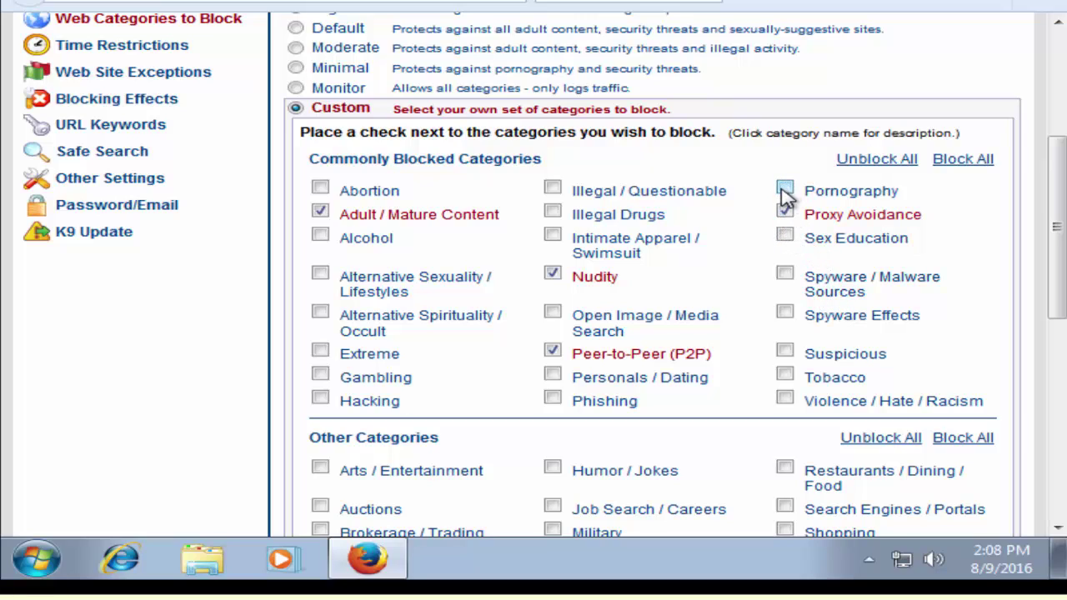
pyautogui.click(785, 191)
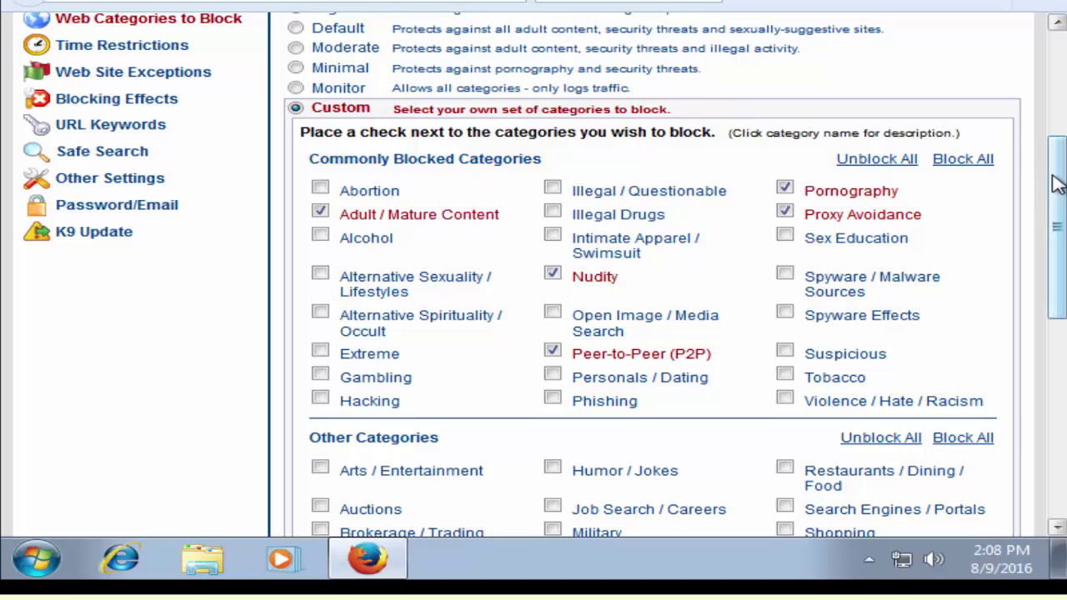
pyautogui.moveTo(1053, 178); pyautogui.dragTo(1063, 352)
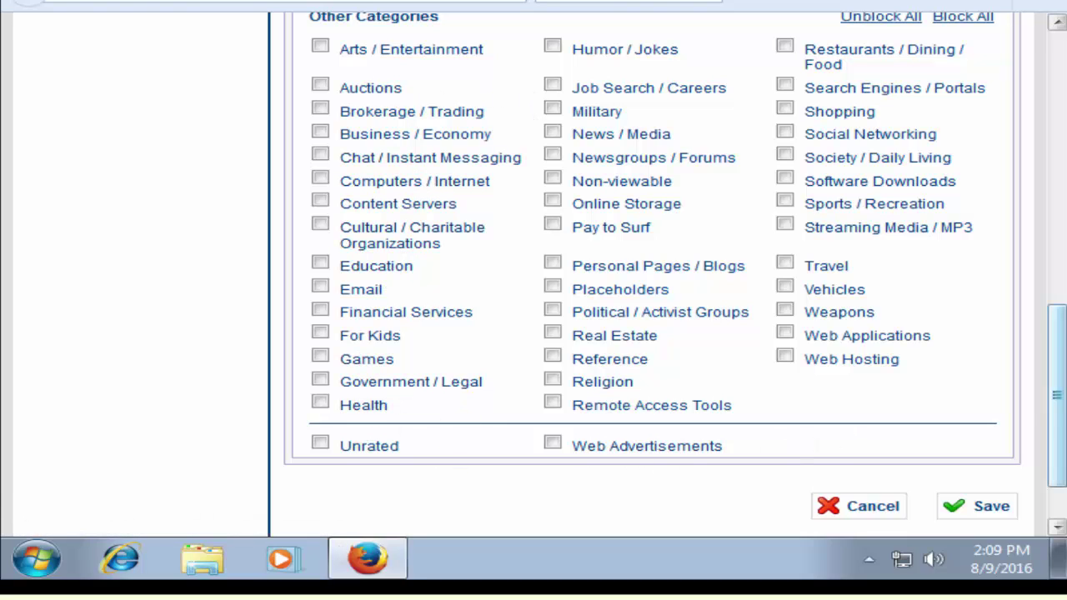
pyautogui.moveTo(1058, 376)
pyautogui.mouseDown()
pyautogui.moveTo(1060, 79)
pyautogui.moveTo(1061, 394)
pyautogui.mouseUp()
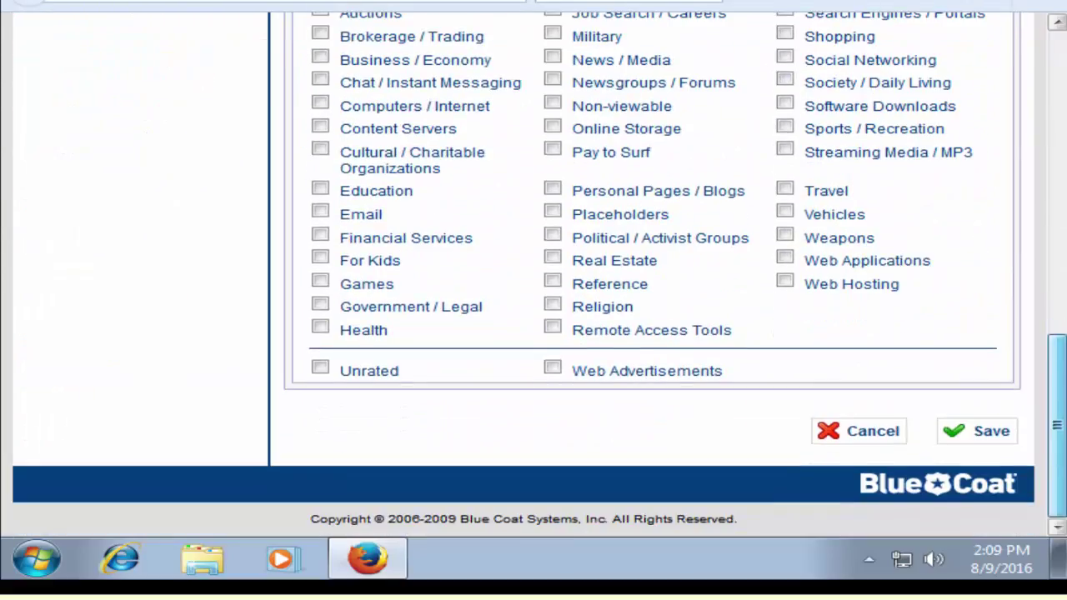
pyautogui.click(966, 434)
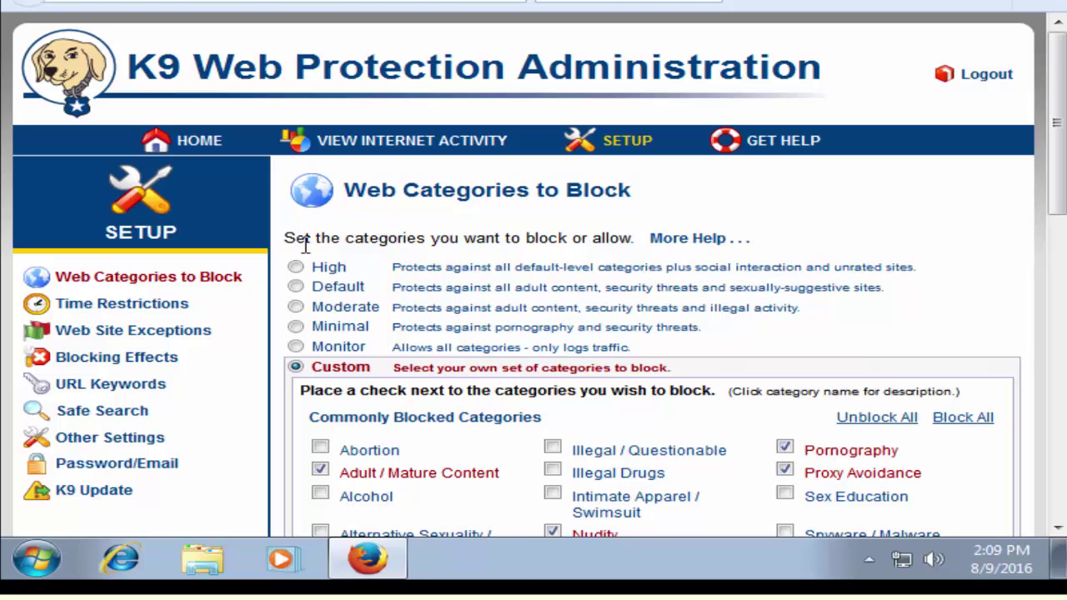
# Step: Glance at Time Restrictions, then view Web Site Exceptions' empty Always Block and Always Allow fields
pyautogui.click(125, 305)
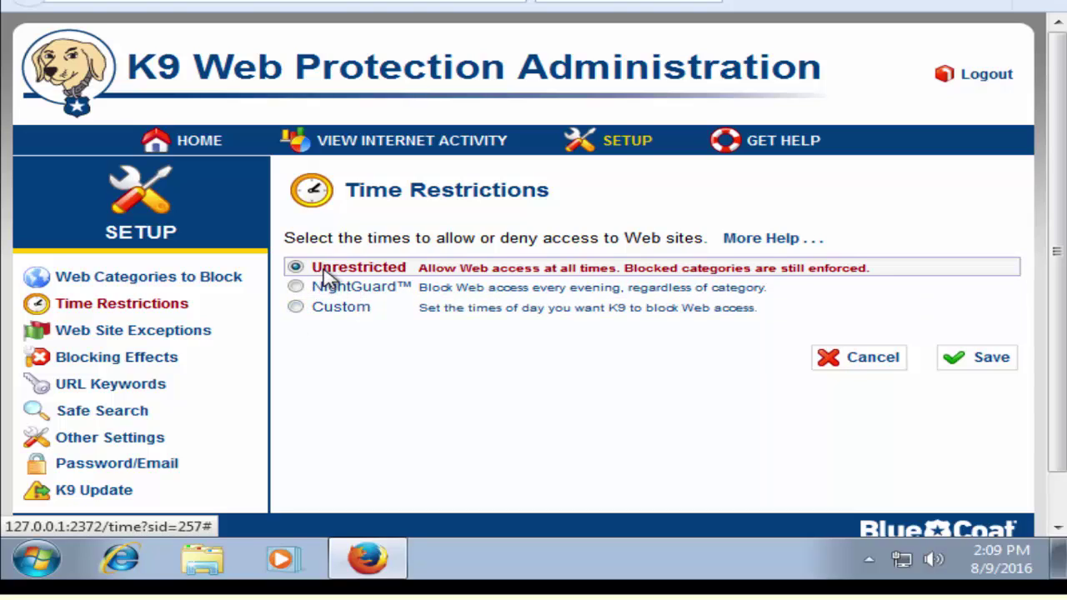
pyautogui.click(180, 332)
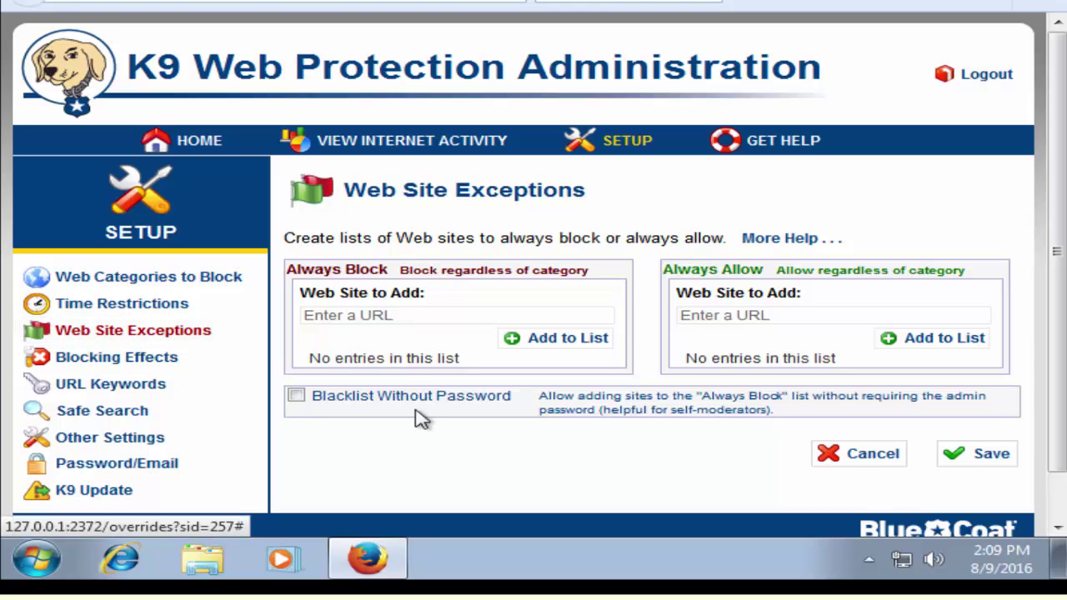
pyautogui.click(382, 317)
pyautogui.click(722, 315)
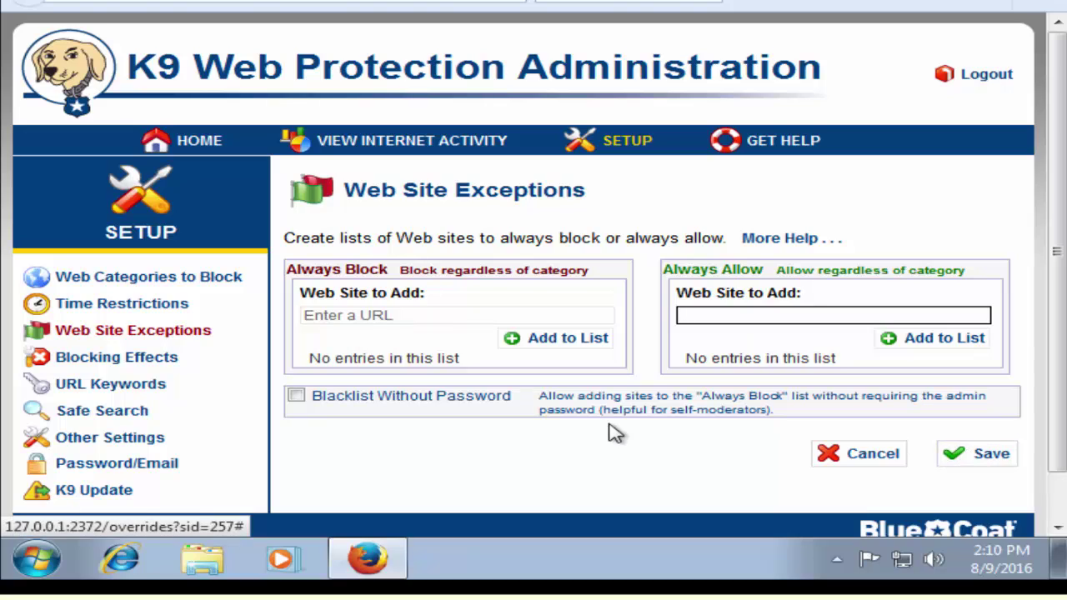
# Step: Uncheck Show HTTPS Blocks and Show Admin Options under Blocking Effects, then save
pyautogui.click(159, 365)
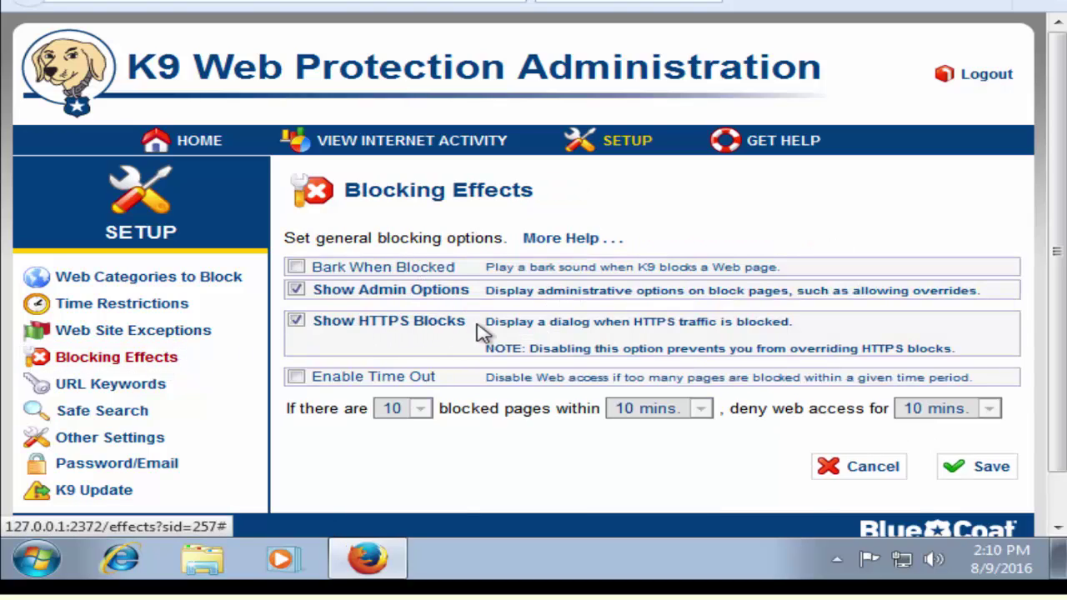
pyautogui.click(297, 321)
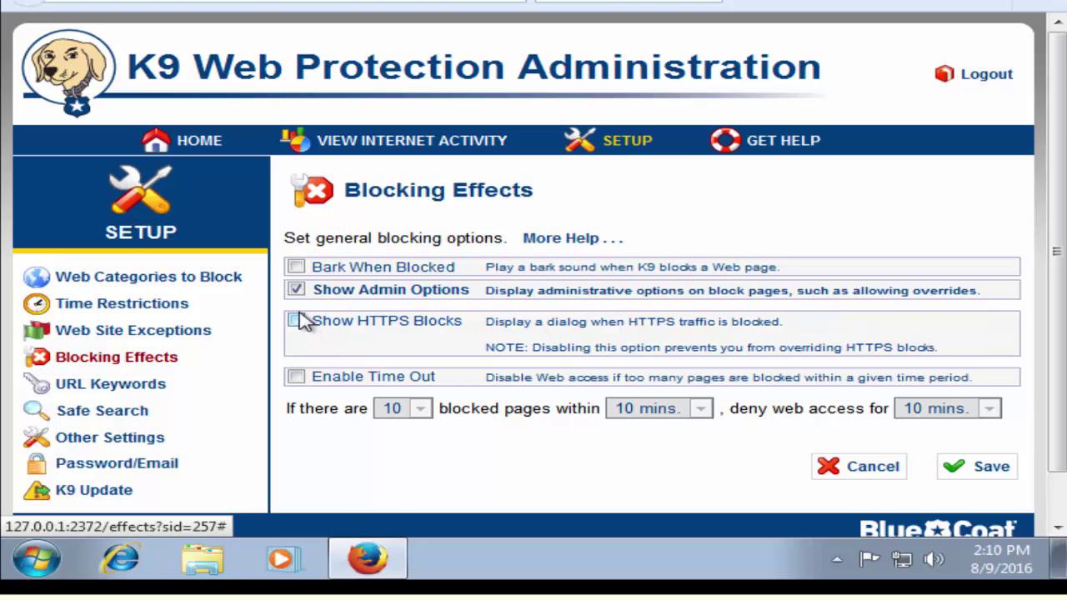
pyautogui.click(296, 289)
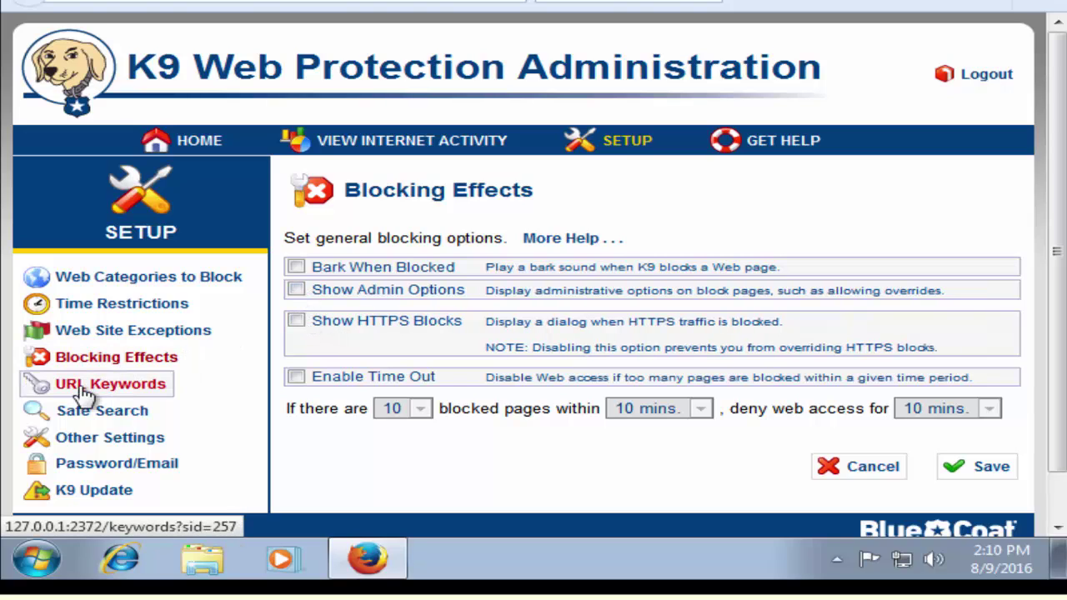
pyautogui.click(991, 467)
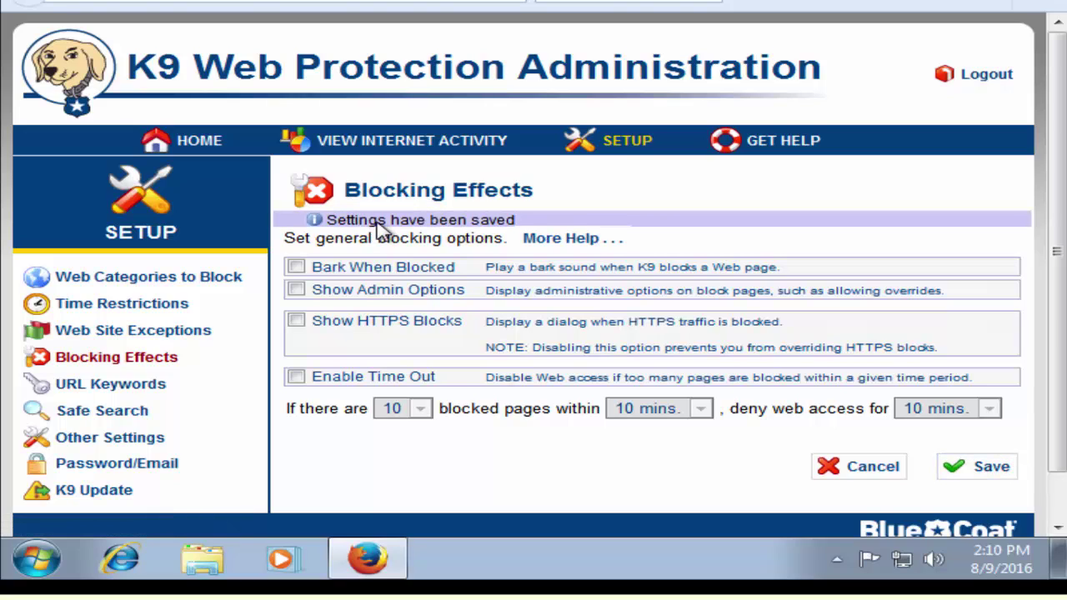
# Step: Go to URL Keywords and click into the empty Keyword to Add field
pyautogui.click(124, 383)
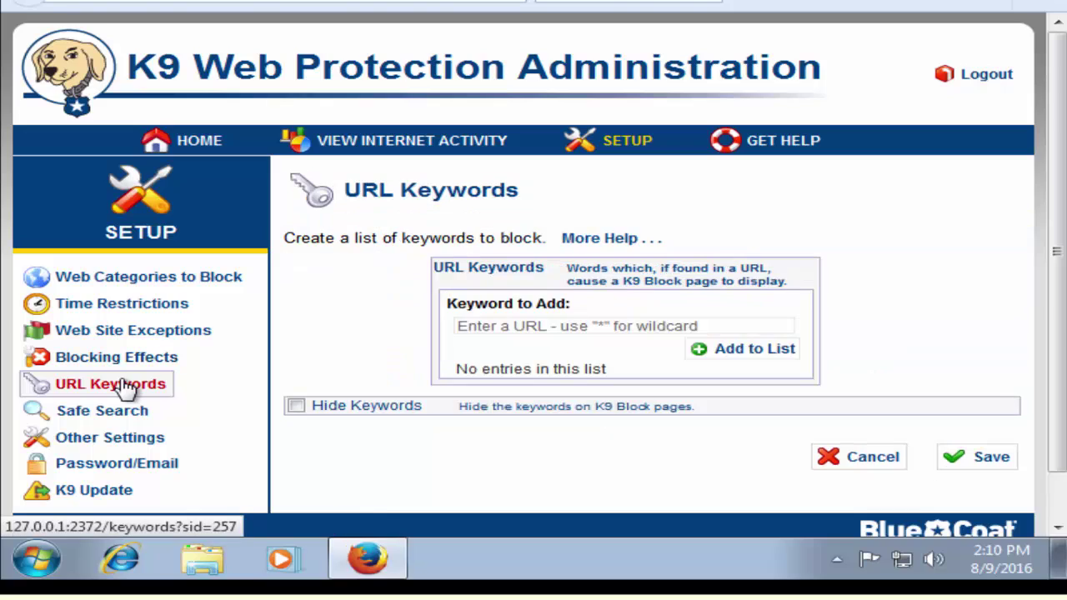
pyautogui.click(589, 328)
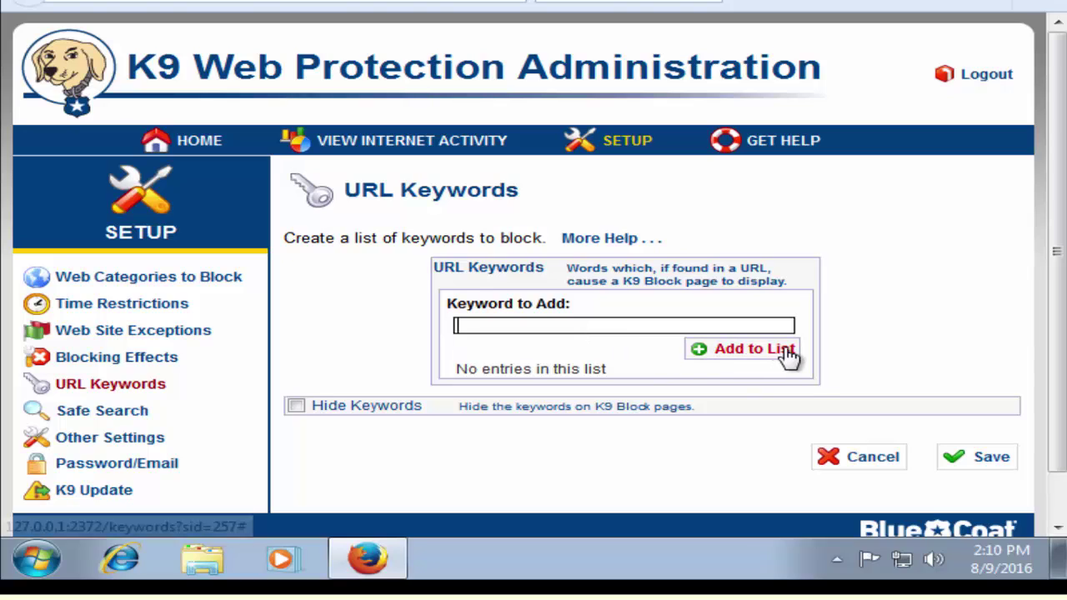
# Step: Untick Redirect to K9 Safe Search in Safe Search settings, then open a new tab
pyautogui.click(79, 422)
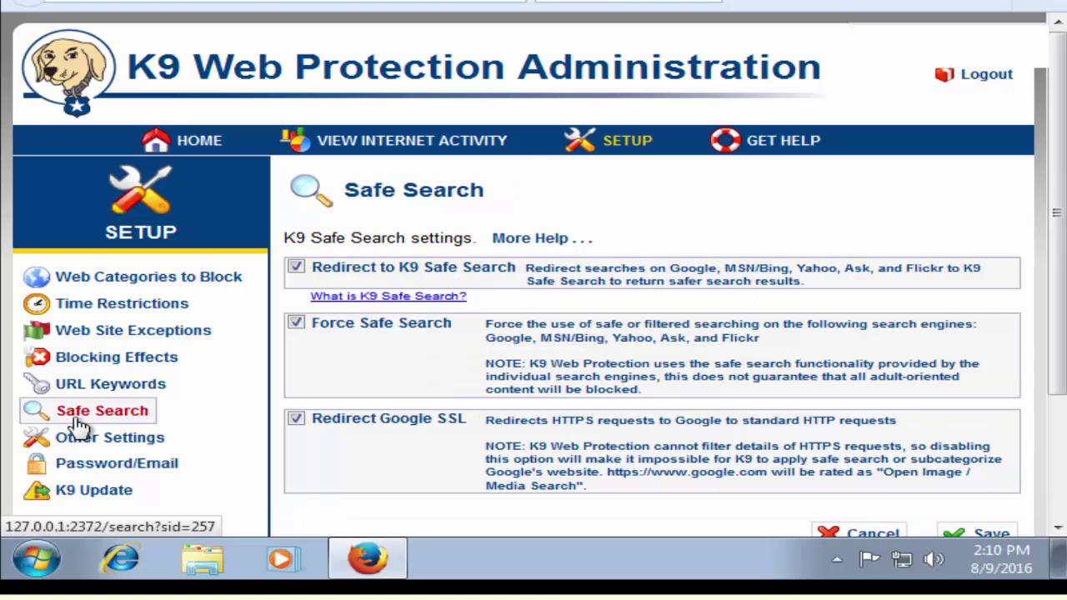
pyautogui.click(296, 266)
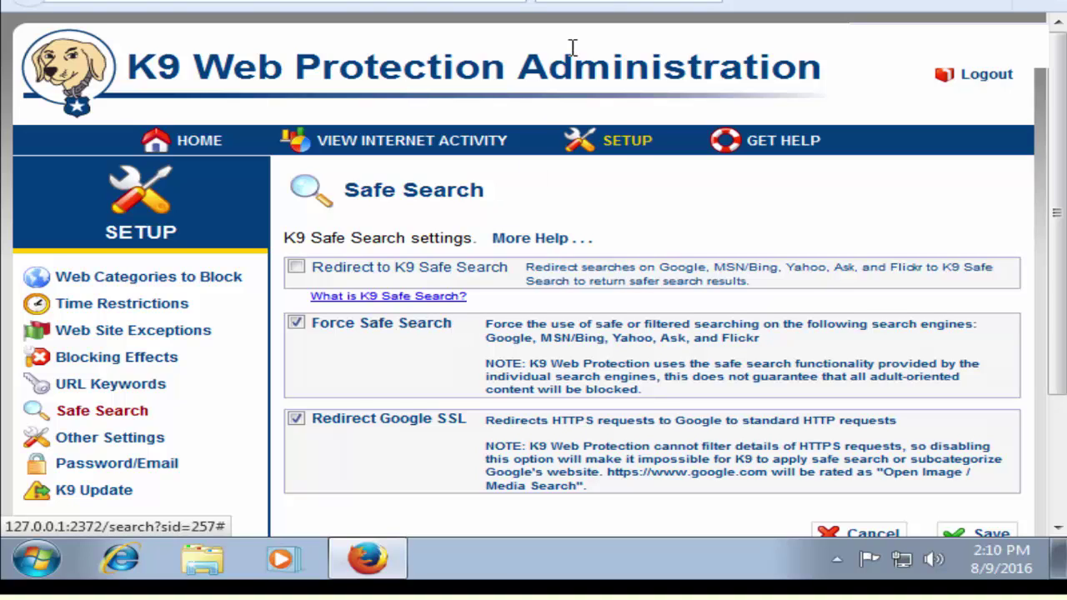
pyautogui.hotkey('ctrl', 't')
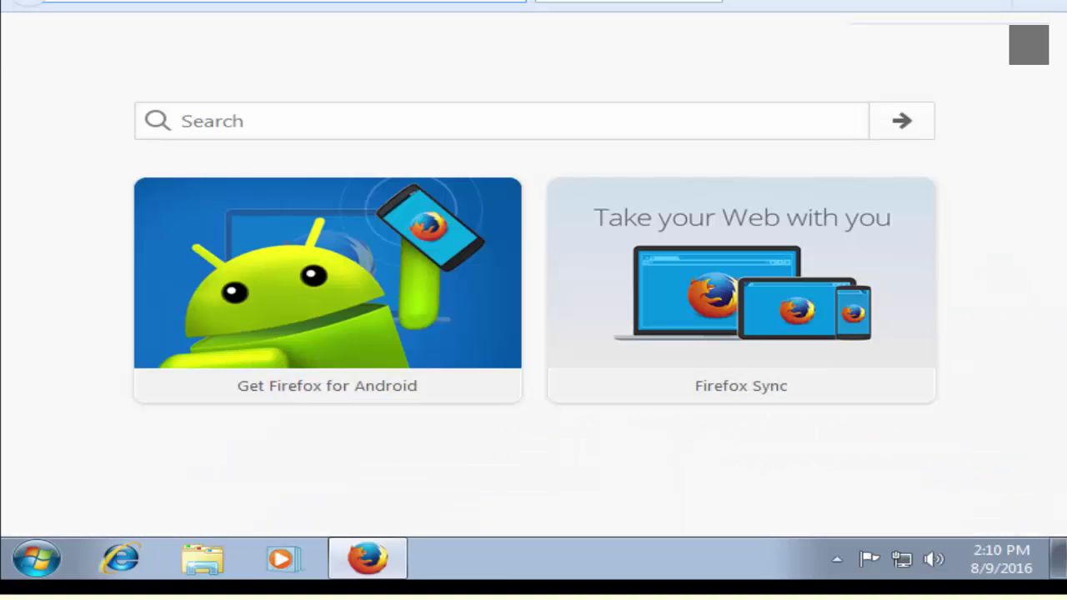
# Step: Go to google.com and search for 'tech puzzle'
pyautogui.write('googl')
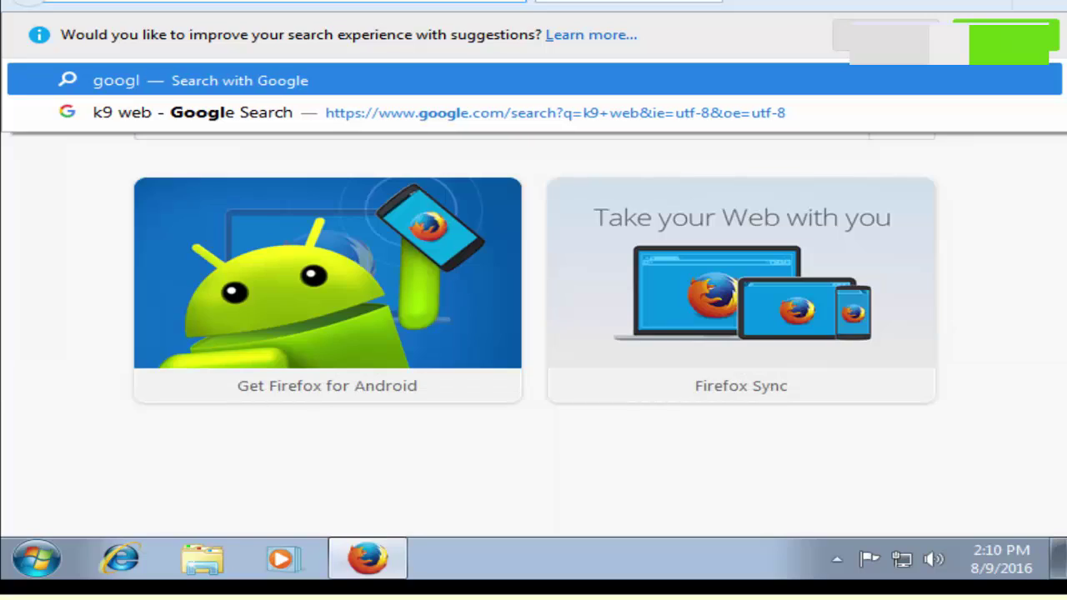
pyautogui.write('e.')
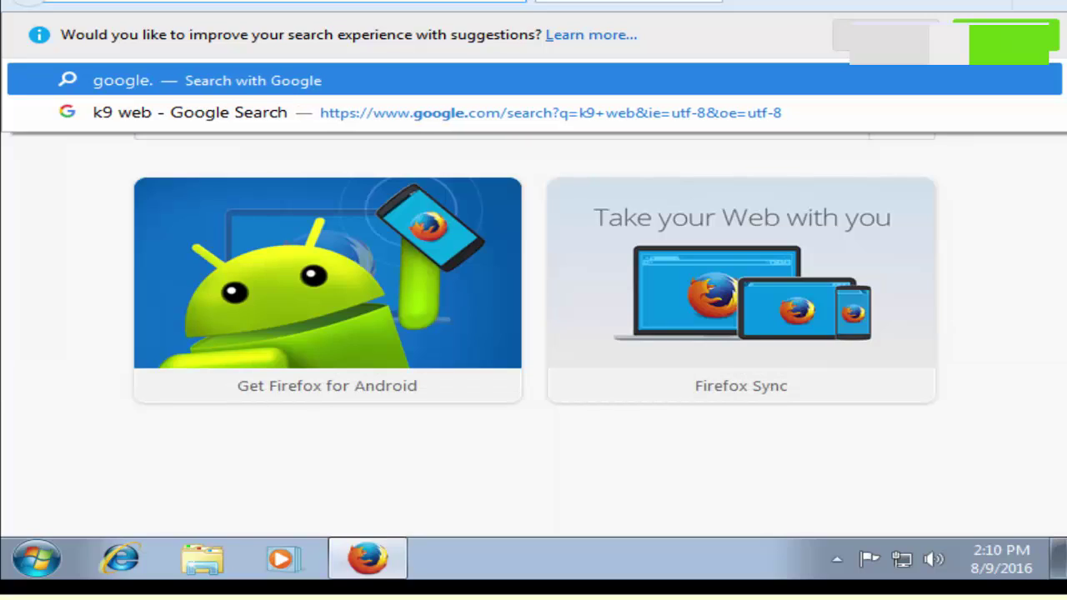
pyautogui.write('c')
pyautogui.press('Return')
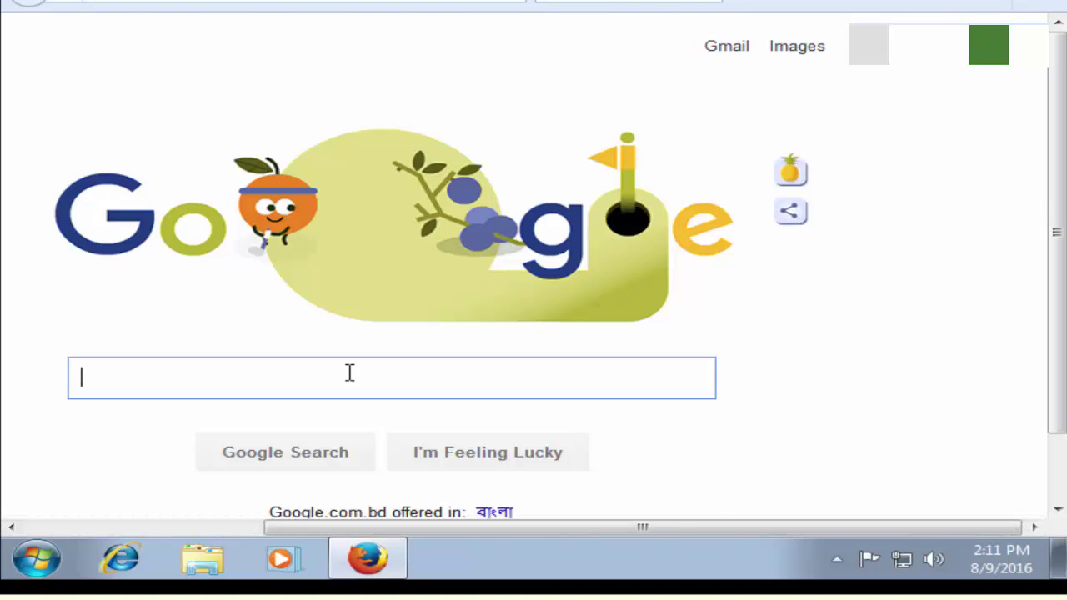
pyautogui.write('tech')
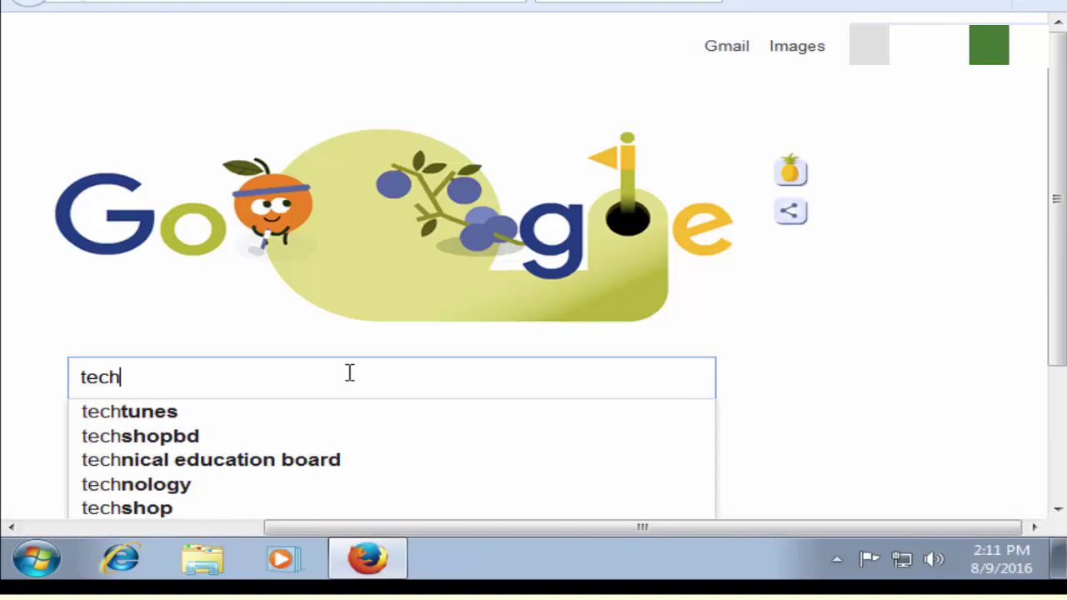
pyautogui.write(' pu')
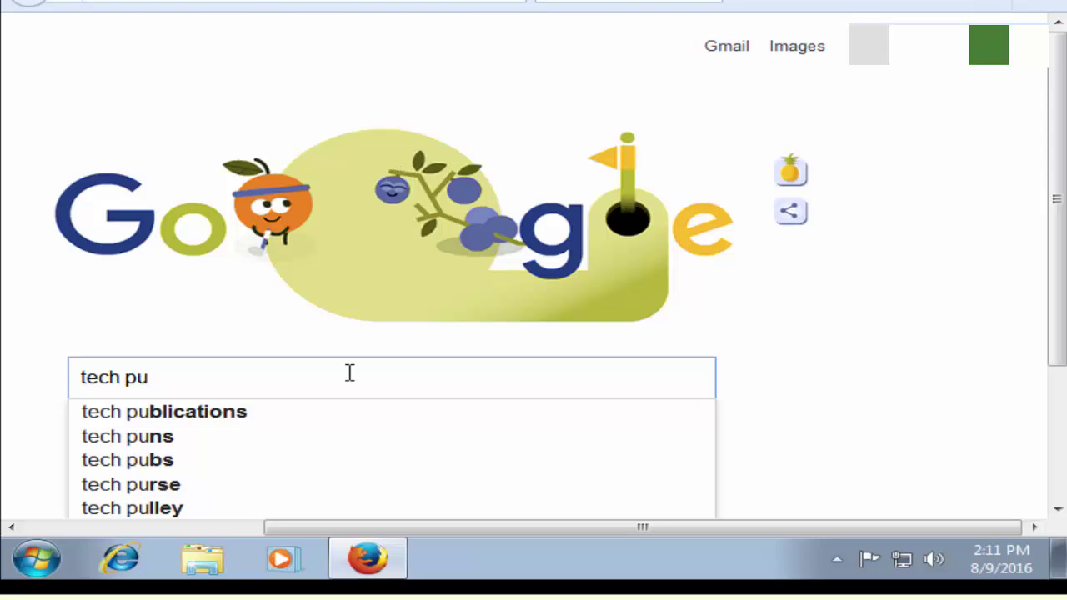
pyautogui.write('zzle')
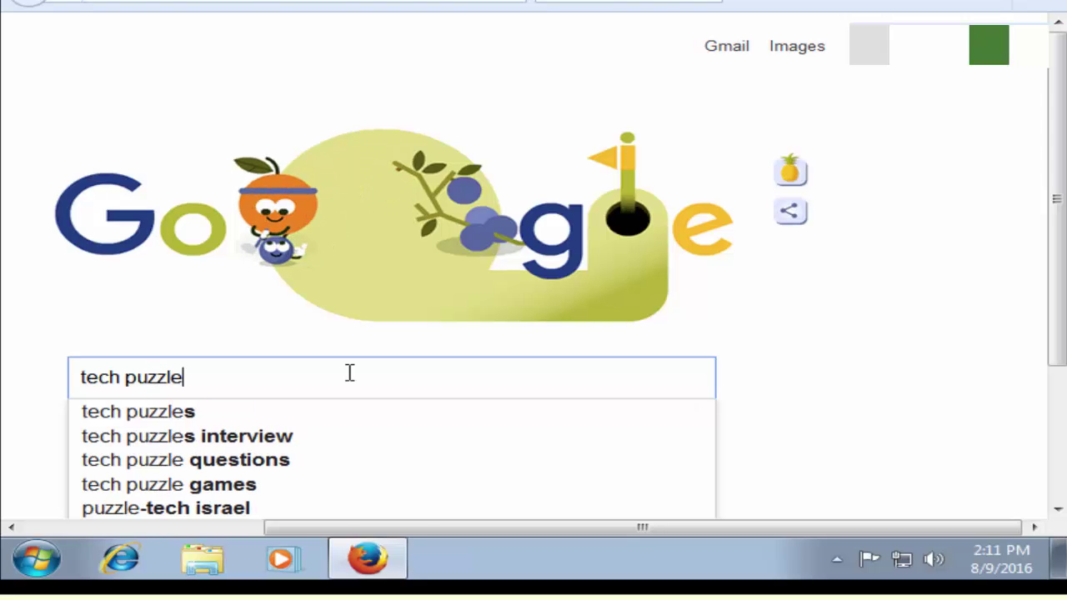
pyautogui.press('Return')
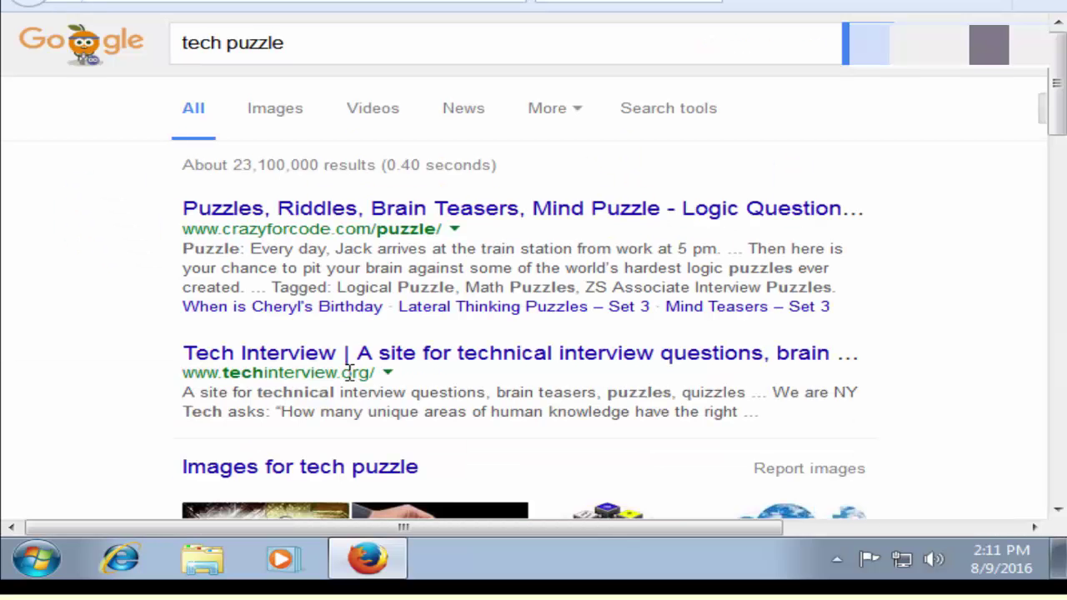
pyautogui.click(230, 42)
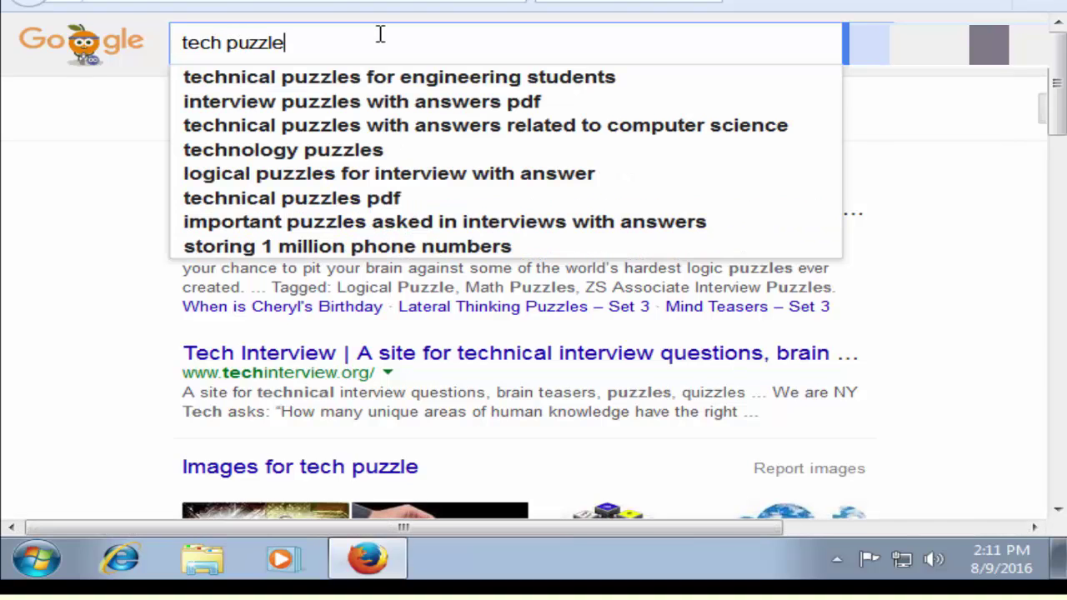
pyautogui.click(990, 245)
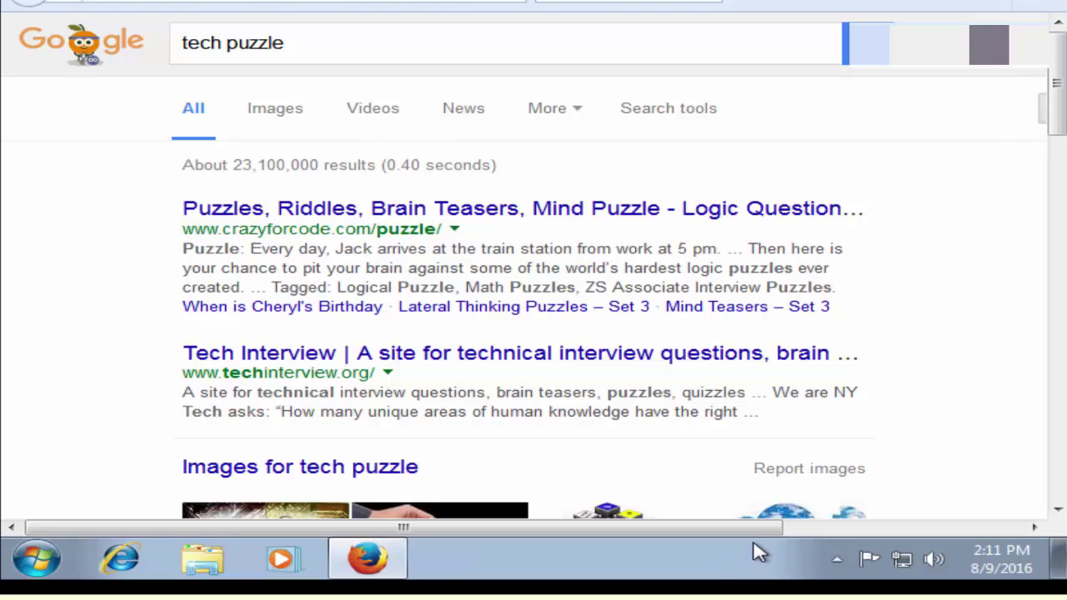
pyautogui.moveTo(757, 528); pyautogui.dragTo(1047, 529)
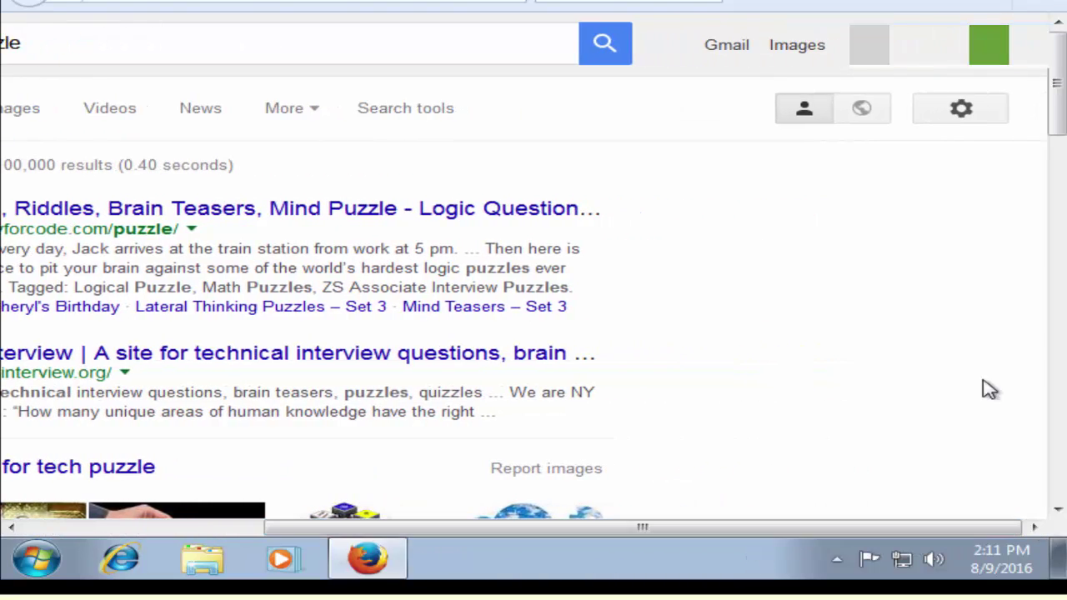
# Step: Check Google's search settings for the SafeSearch option, then return to the K9 Safe Search tab
pyautogui.click(966, 116)
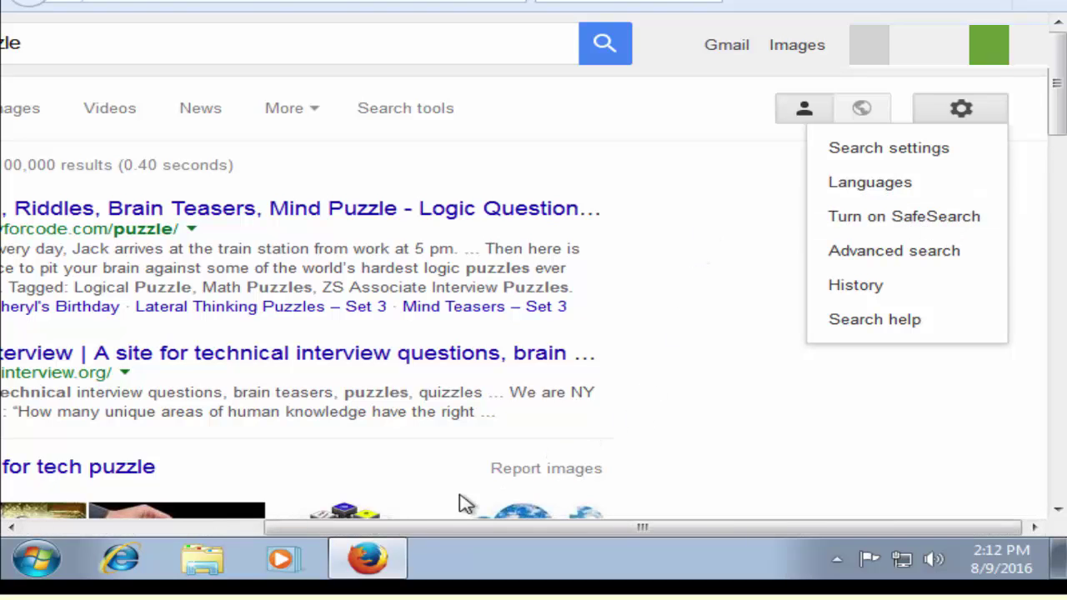
pyautogui.moveTo(383, 528); pyautogui.dragTo(181, 531)
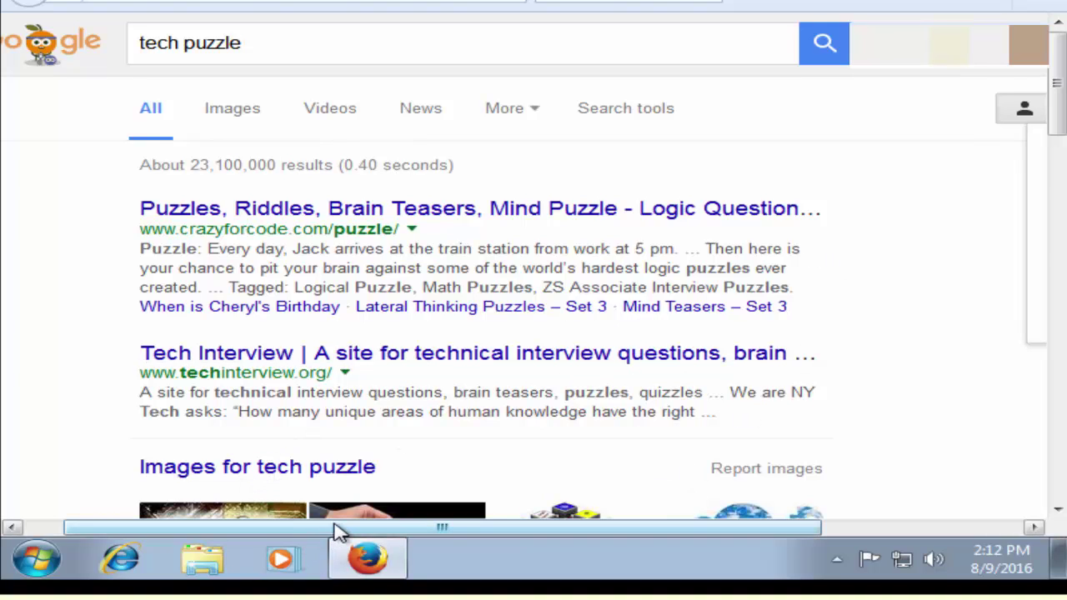
pyautogui.moveTo(339, 528); pyautogui.dragTo(561, 542)
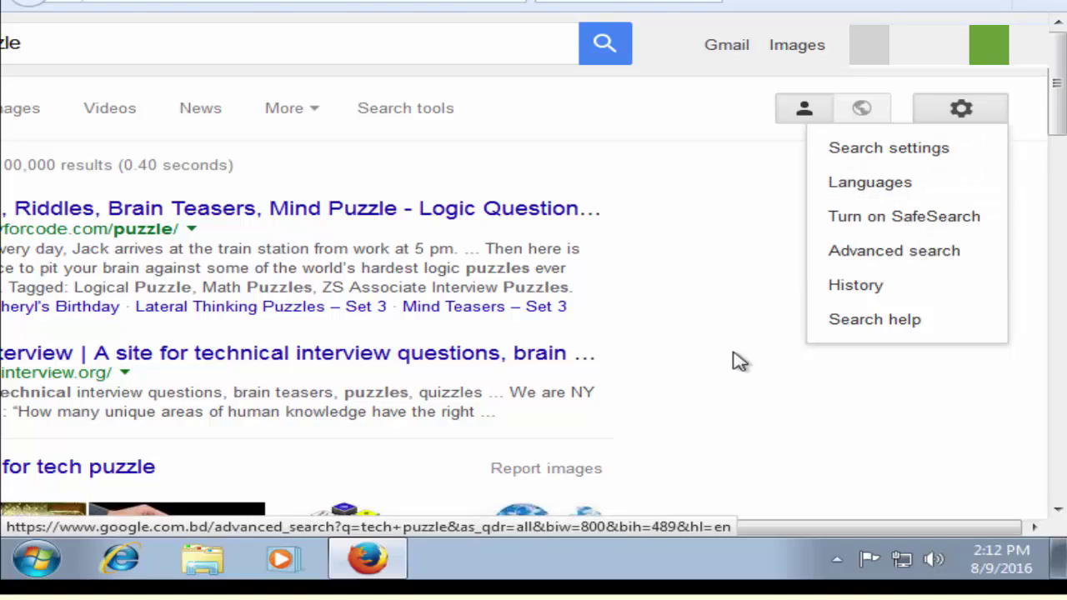
pyautogui.click(743, 414)
pyautogui.hotkey('ctrl', 'Tab')
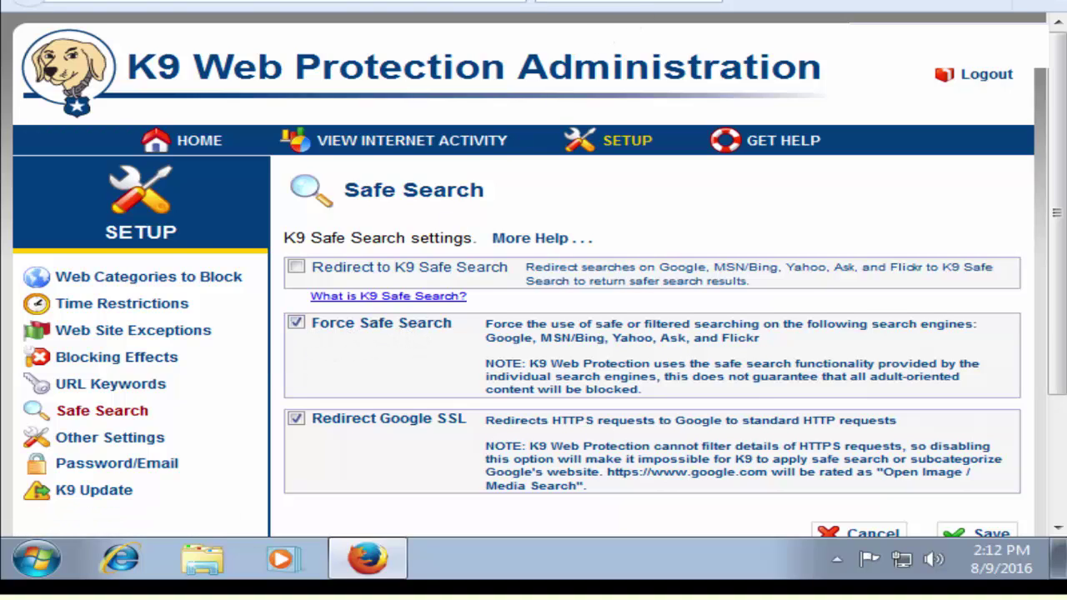
pyautogui.hotkey('ctrl', 'Tab')
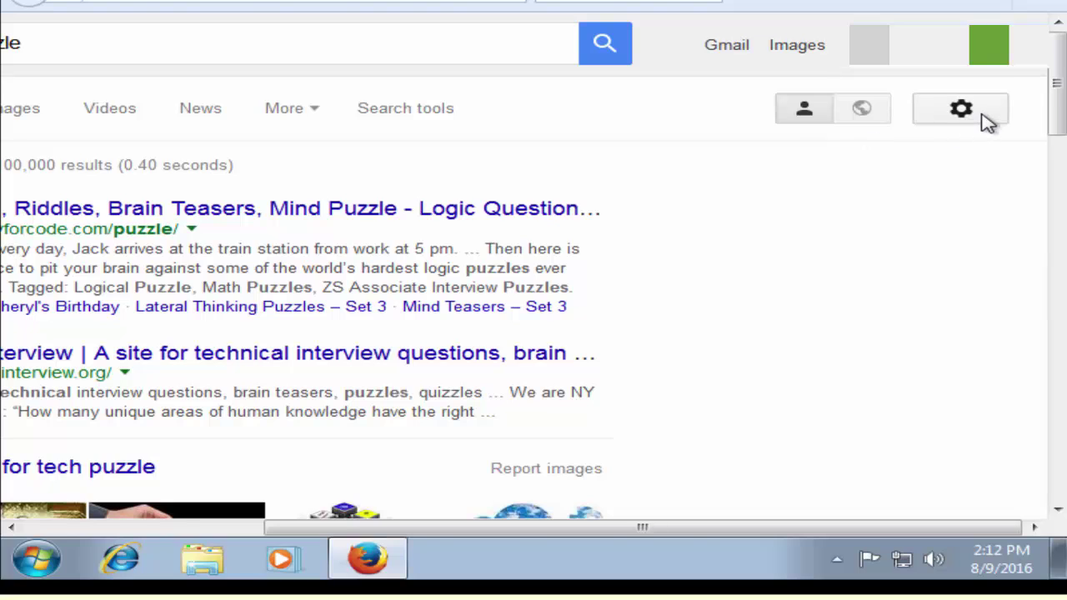
pyautogui.click(986, 121)
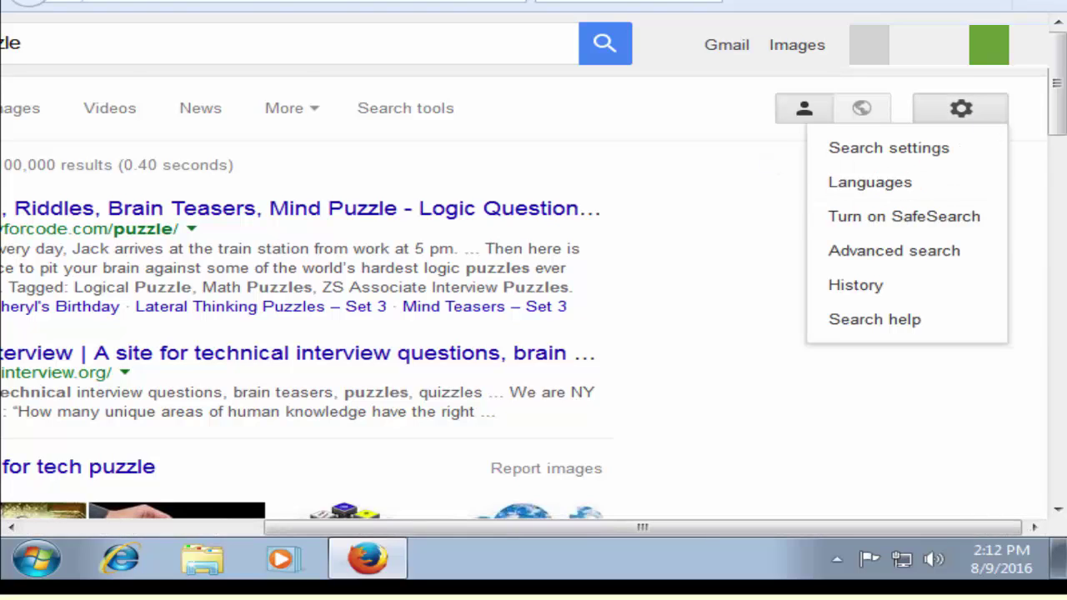
pyautogui.hotkey('ctrl', 'Tab')
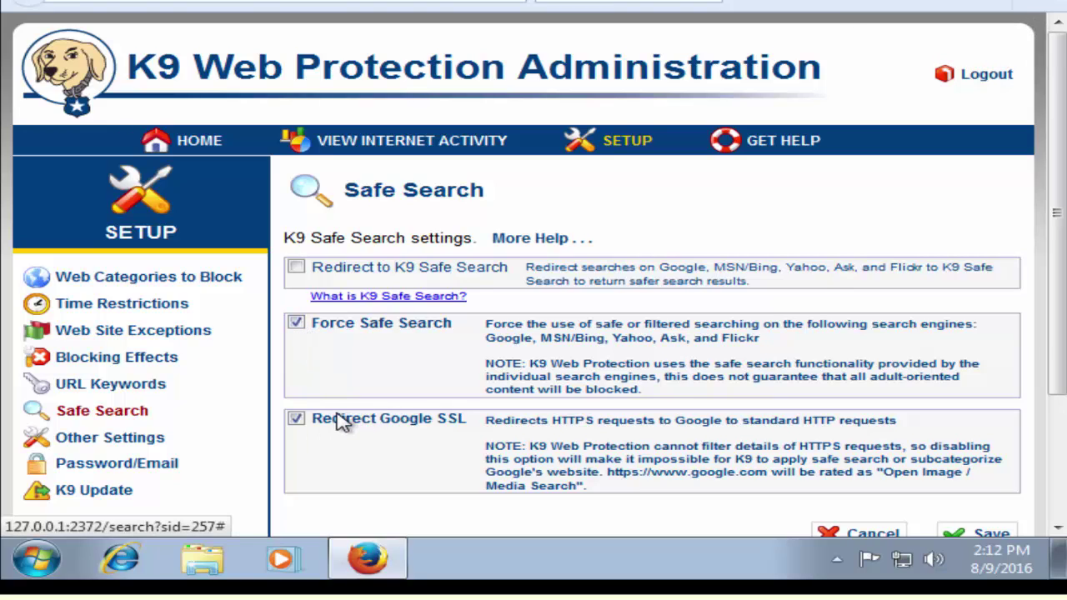
# Step: Save the Safe Search settings and go to the Other Settings page
pyautogui.click(992, 532)
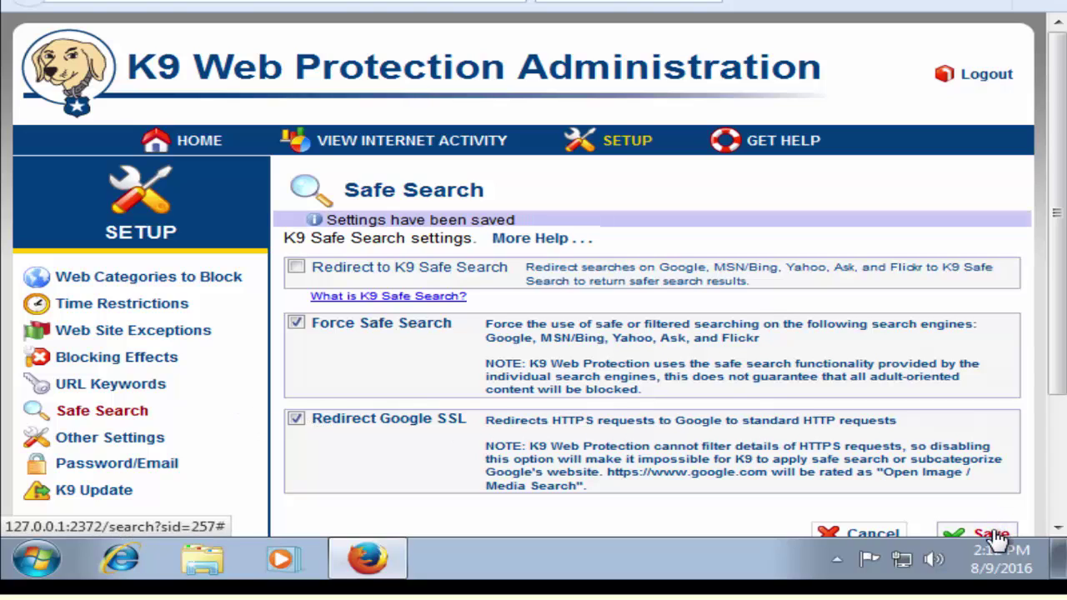
pyautogui.click(125, 452)
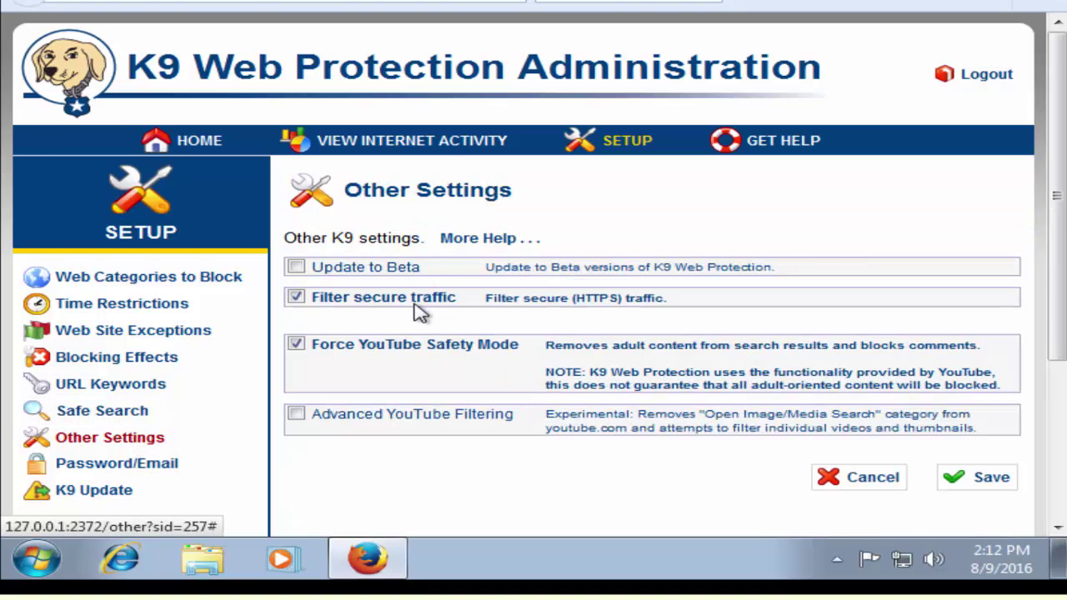
# Step: Uncheck Filter secure traffic and Force YouTube Safety Mode, then save the Other Settings
pyautogui.click(298, 298)
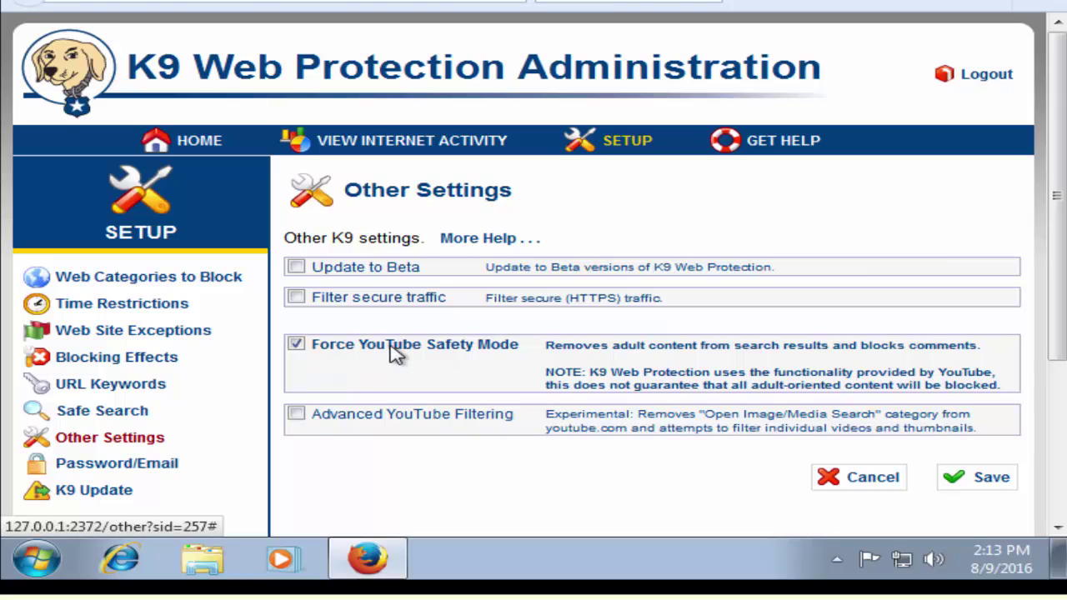
pyautogui.click(299, 345)
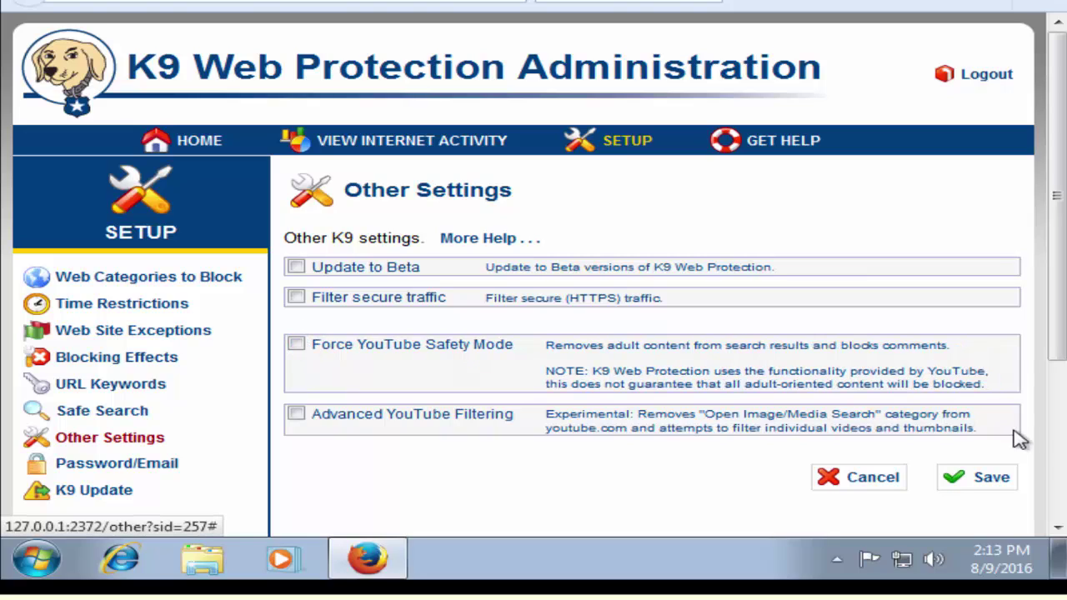
pyautogui.click(980, 480)
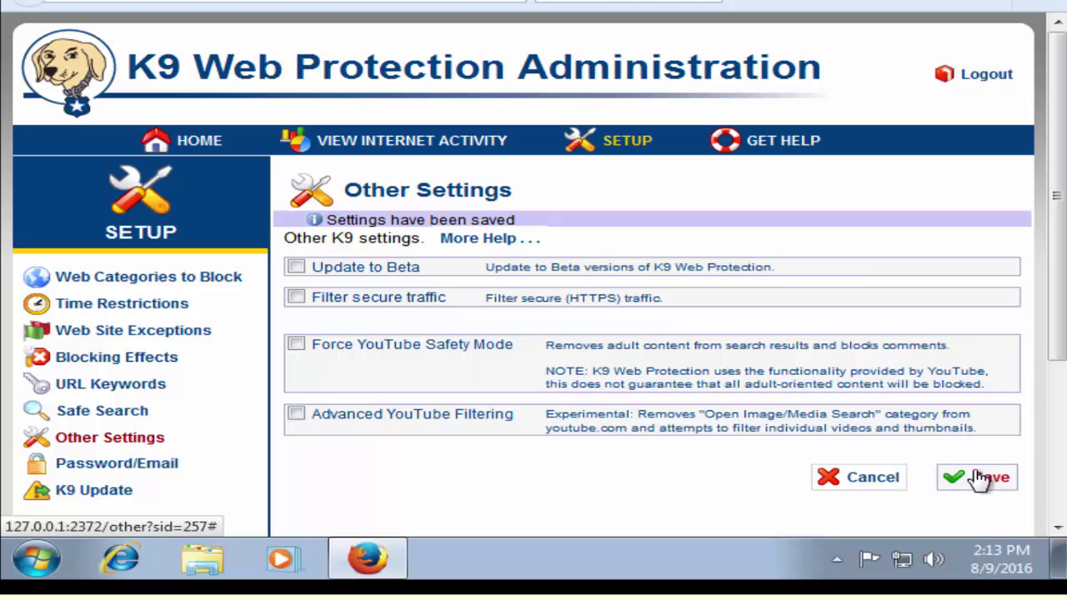
# Step: On the Password/Email page, enter the current administrator password in the Current Password field
pyautogui.click(141, 470)
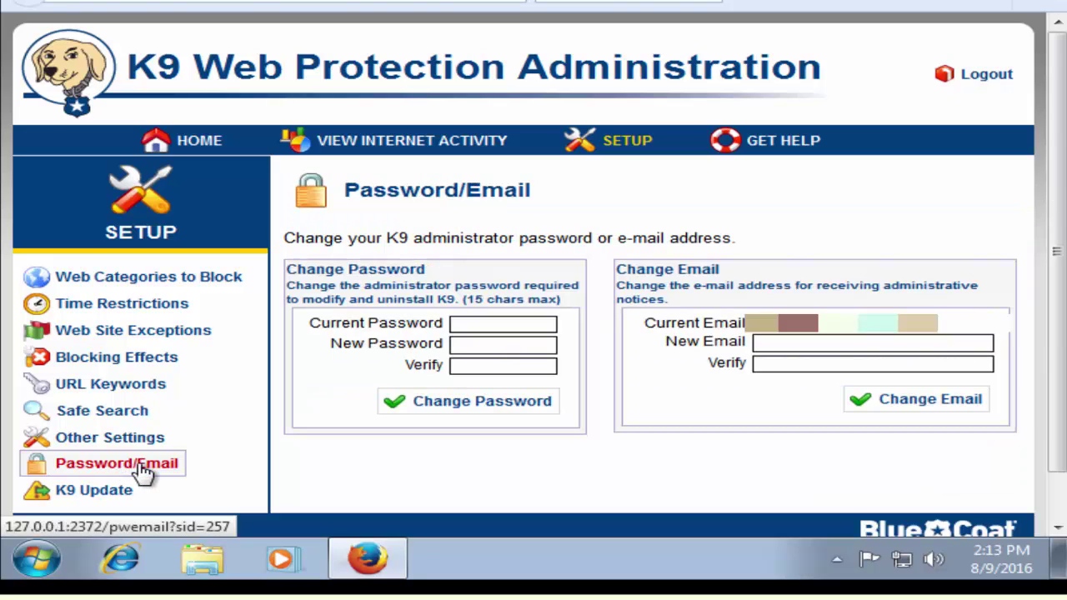
pyautogui.click(471, 325)
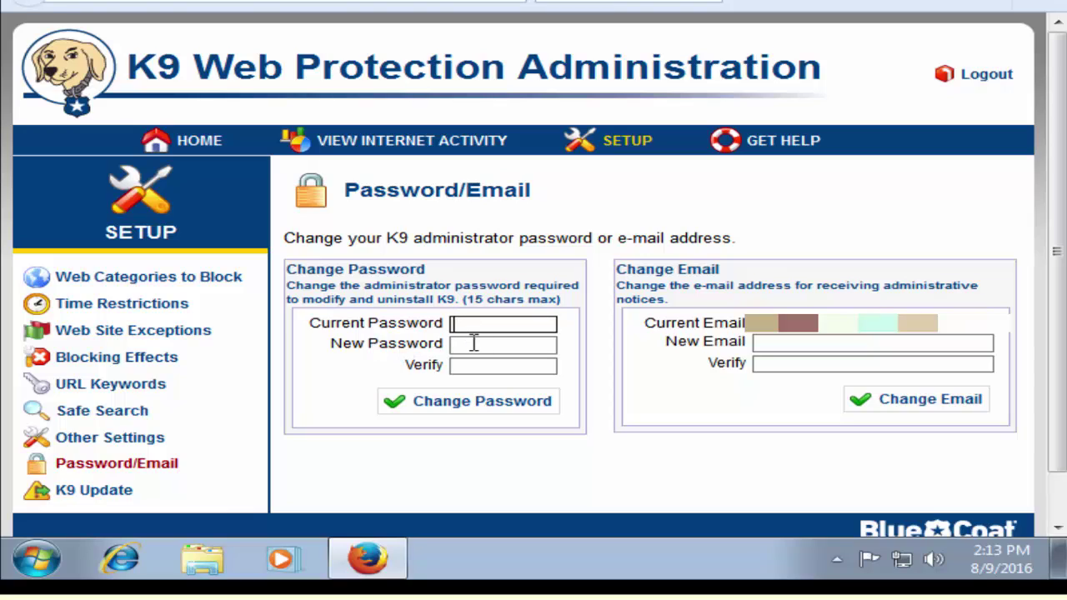
pyautogui.click(473, 343)
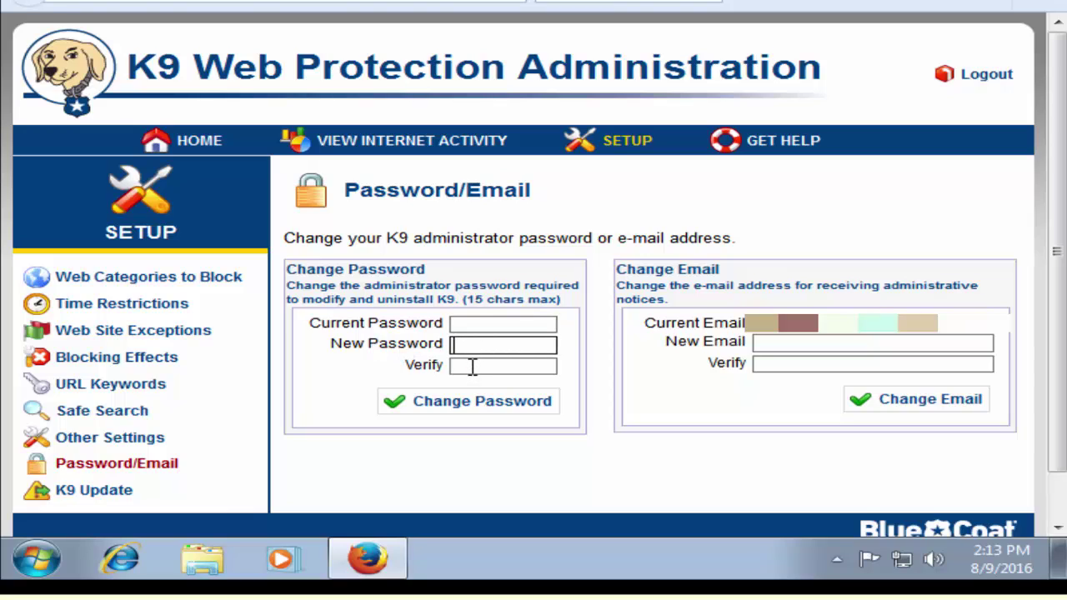
pyautogui.click(472, 364)
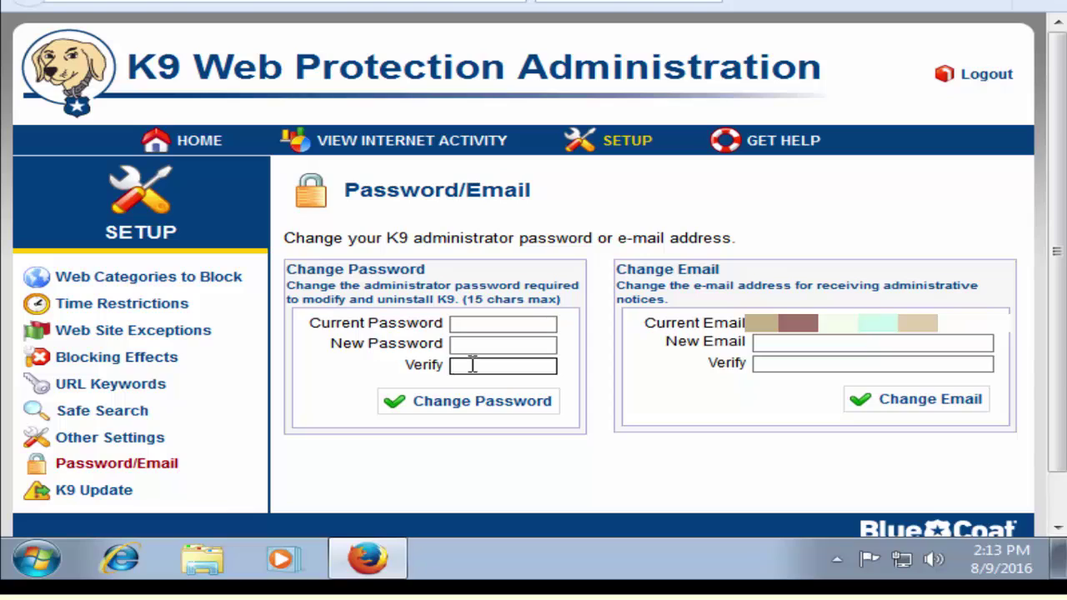
pyautogui.click(841, 343)
pyautogui.click(843, 364)
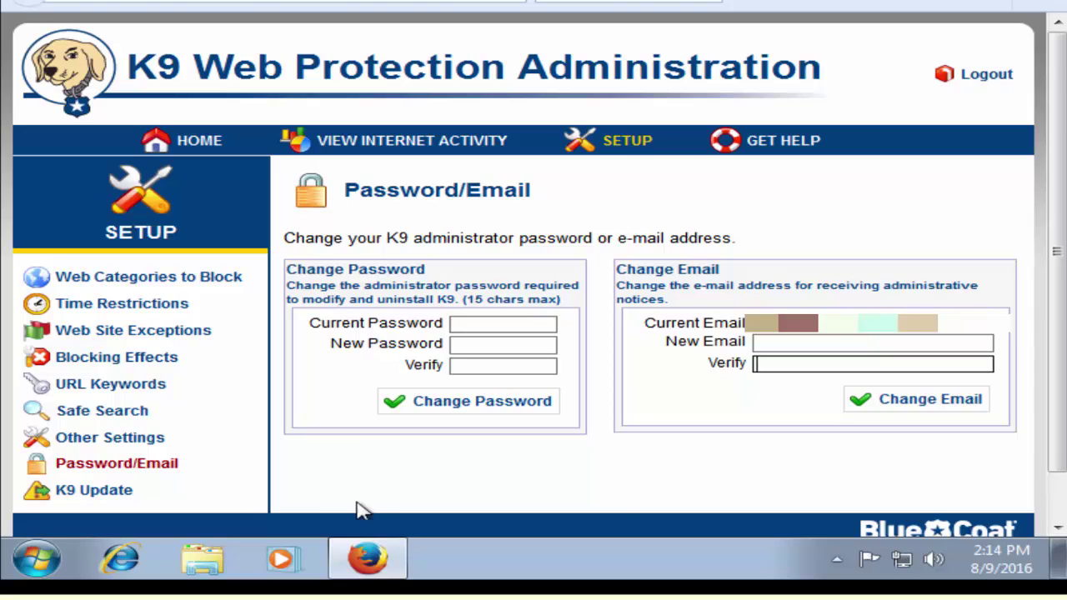
pyautogui.click(493, 325)
pyautogui.write('•••')
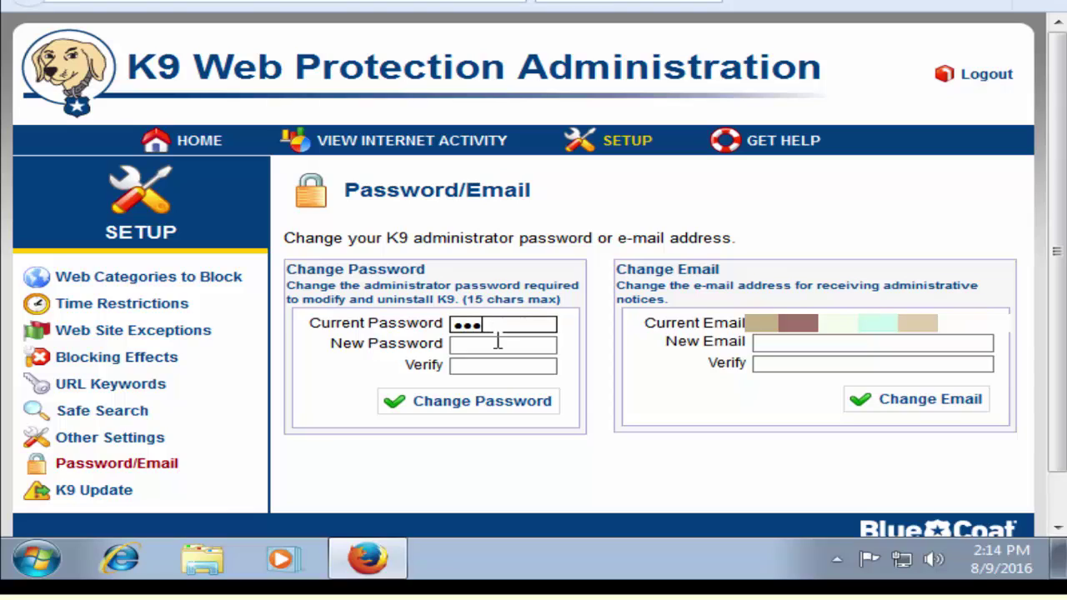
pyautogui.click(499, 349)
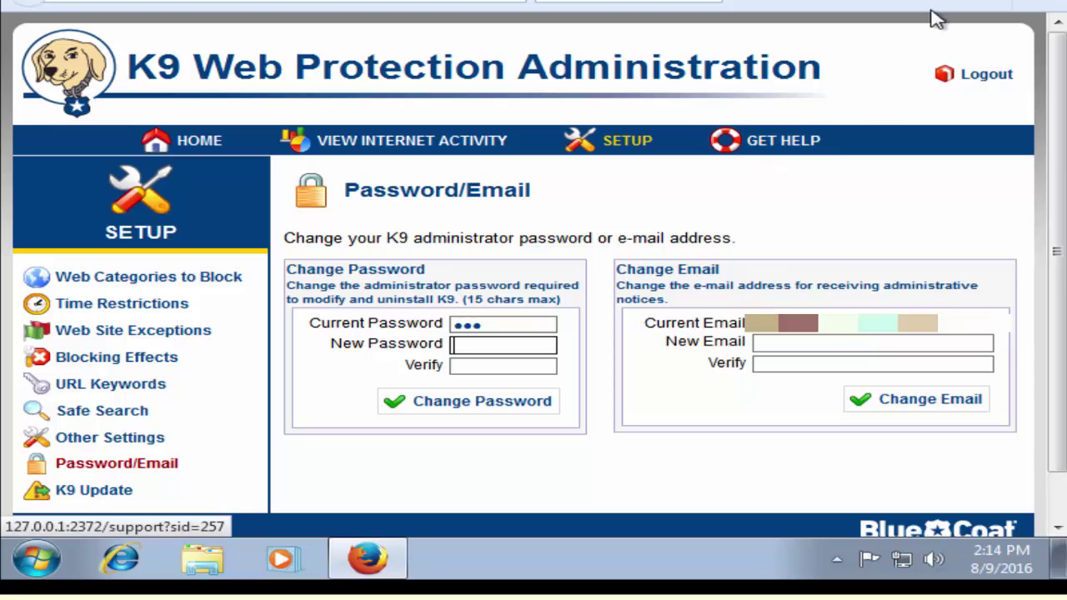
# Step: Create a New Text Document on the desktop with the default name and open it in Notepad
pyautogui.press('super+d')
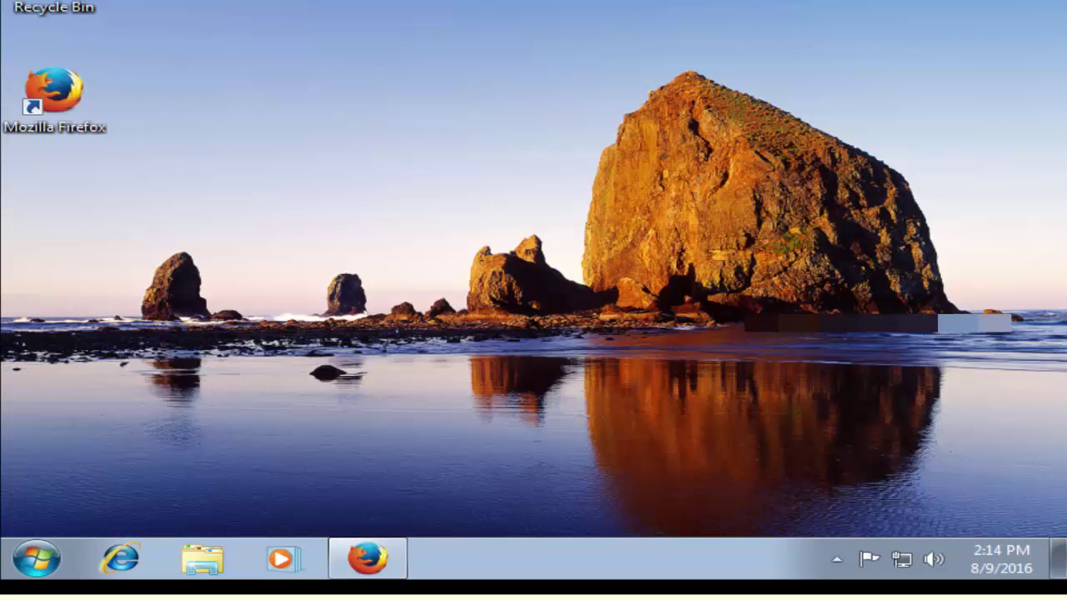
pyautogui.rightClick(428, 119)
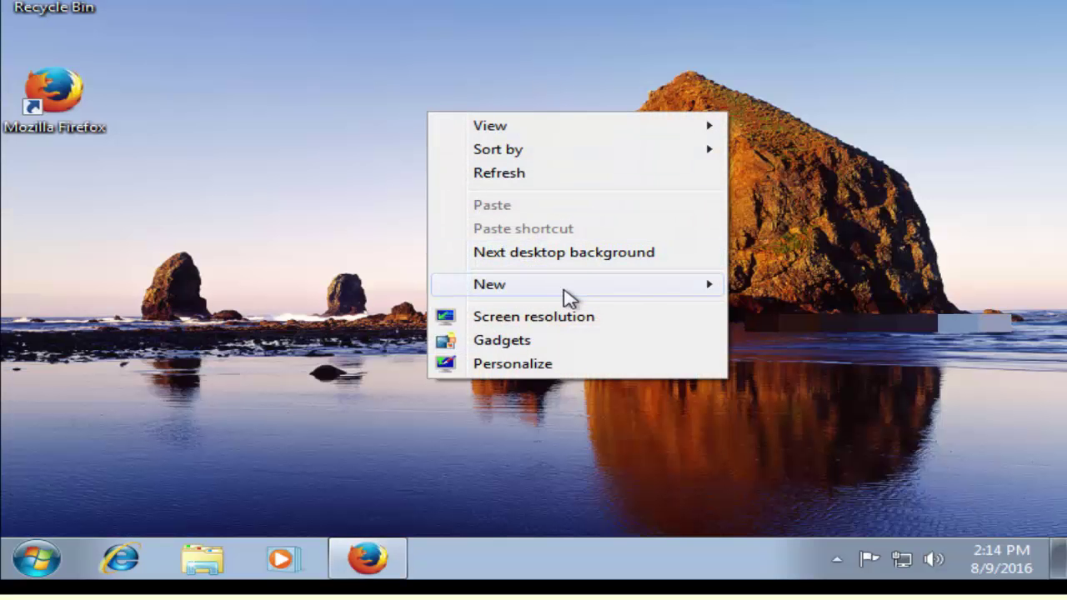
pyautogui.moveTo(567, 297)
pyautogui.click(819, 435)
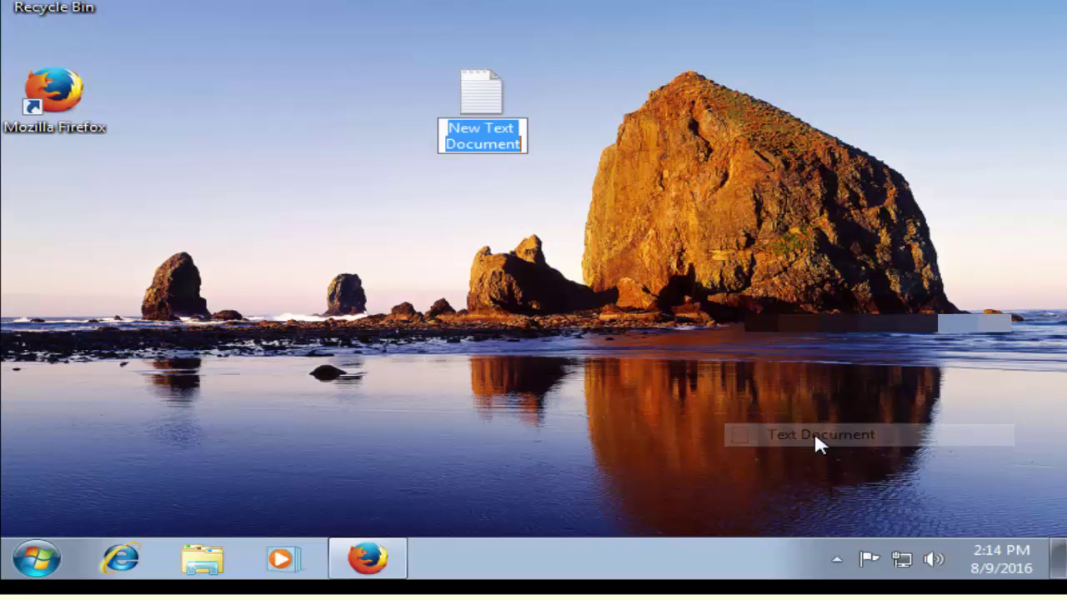
pyautogui.press('Return')
pyautogui.doubleClick(484, 117)
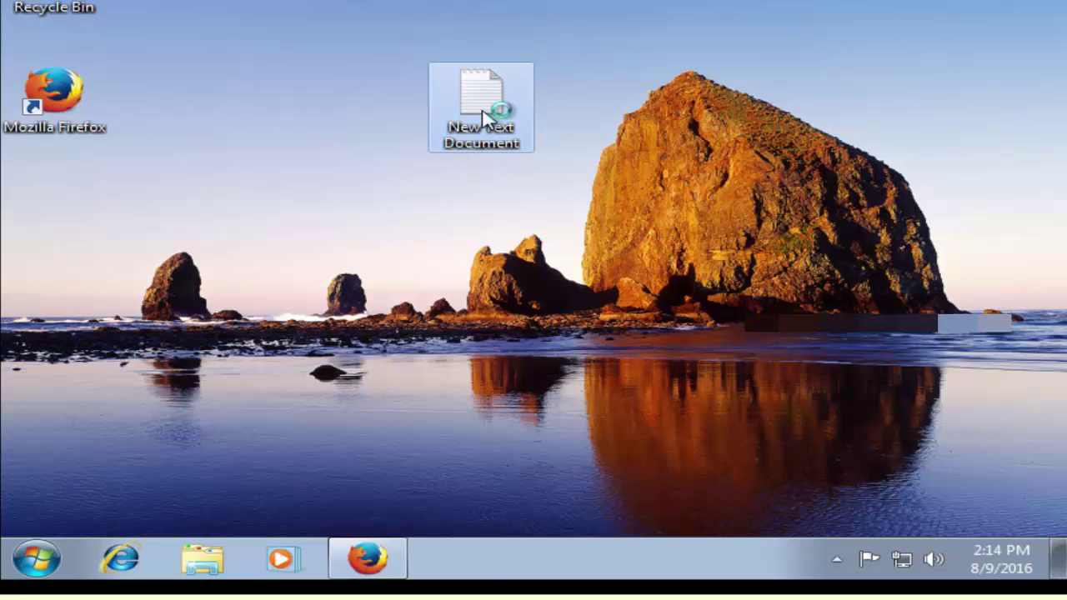
# Step: Shrink the Notepad window to a strip and type a long random string of letters and digits
pyautogui.moveTo(317, 1); pyautogui.dragTo(409, 62)
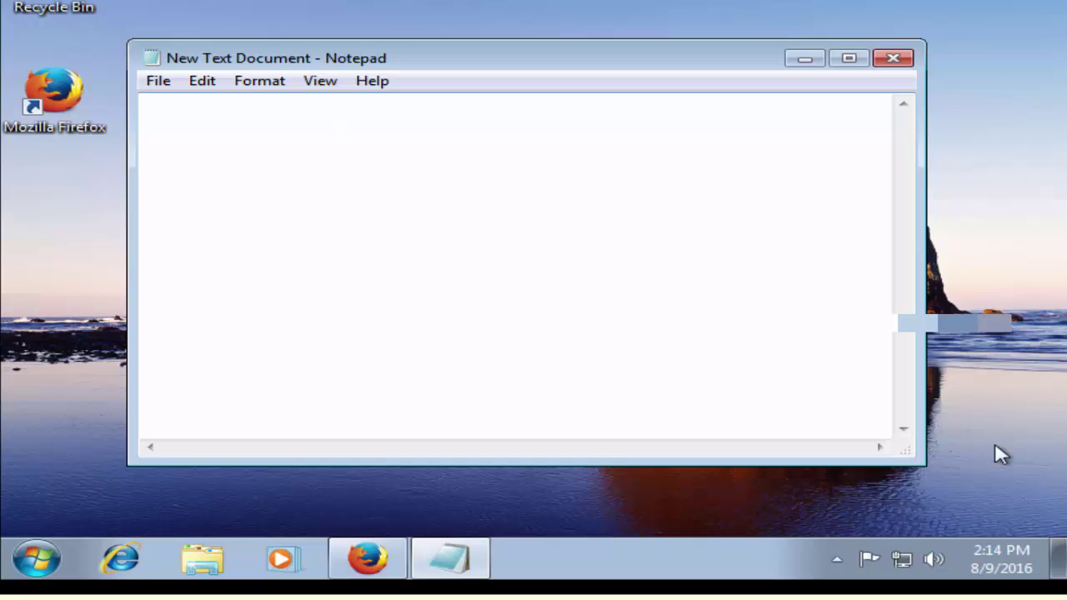
pyautogui.moveTo(927, 464); pyautogui.dragTo(678, 161)
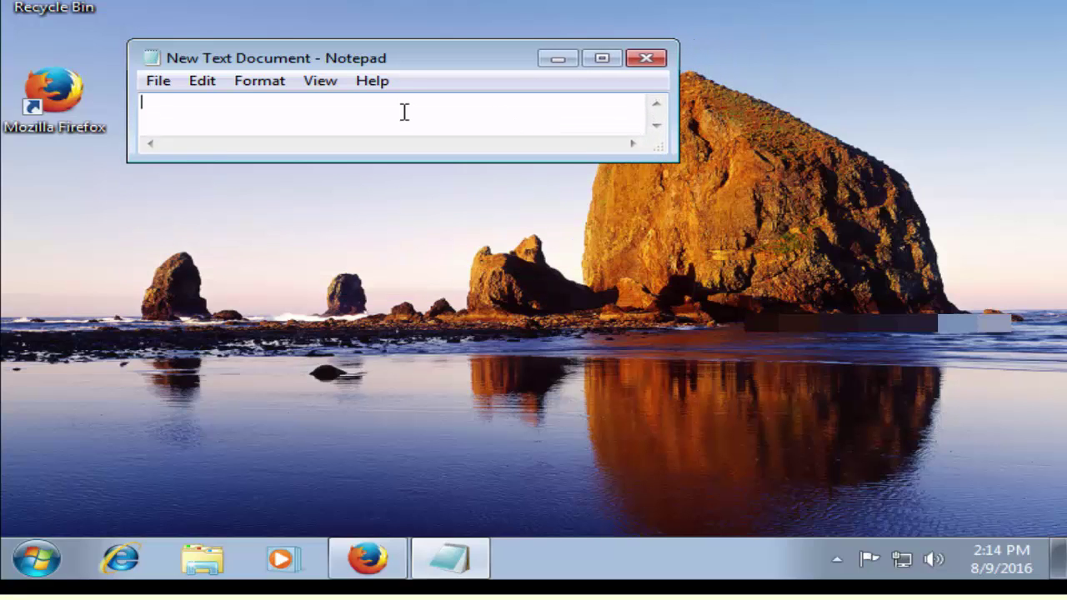
pyautogui.press('Return')
pyautogui.press('BackSpace')
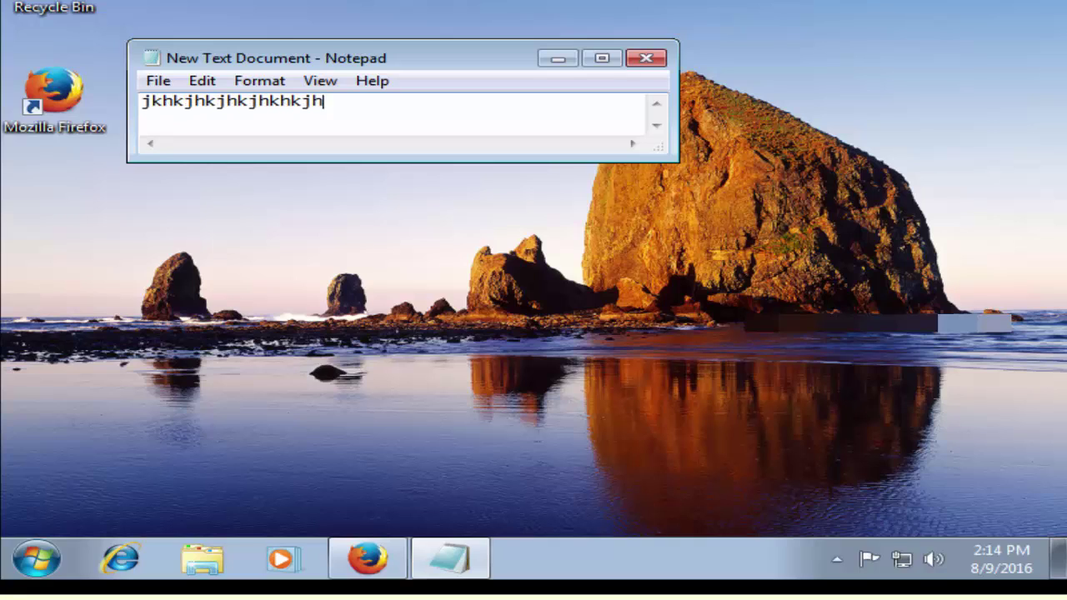
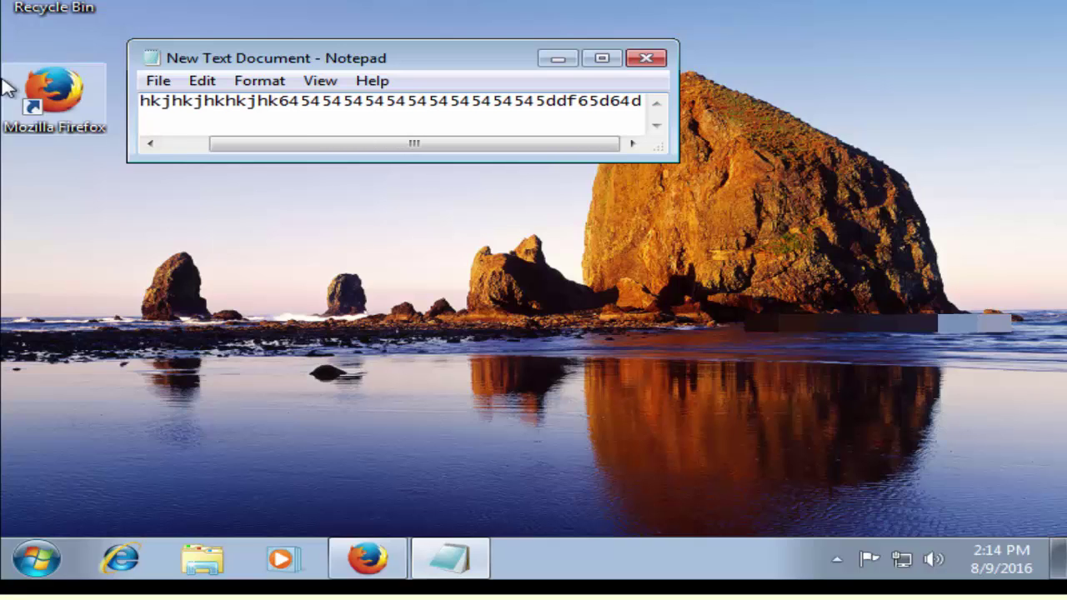
# Step: Select part of the random string and copy it for use as the password
pyautogui.moveTo(237, 103); pyautogui.dragTo(321, 103)
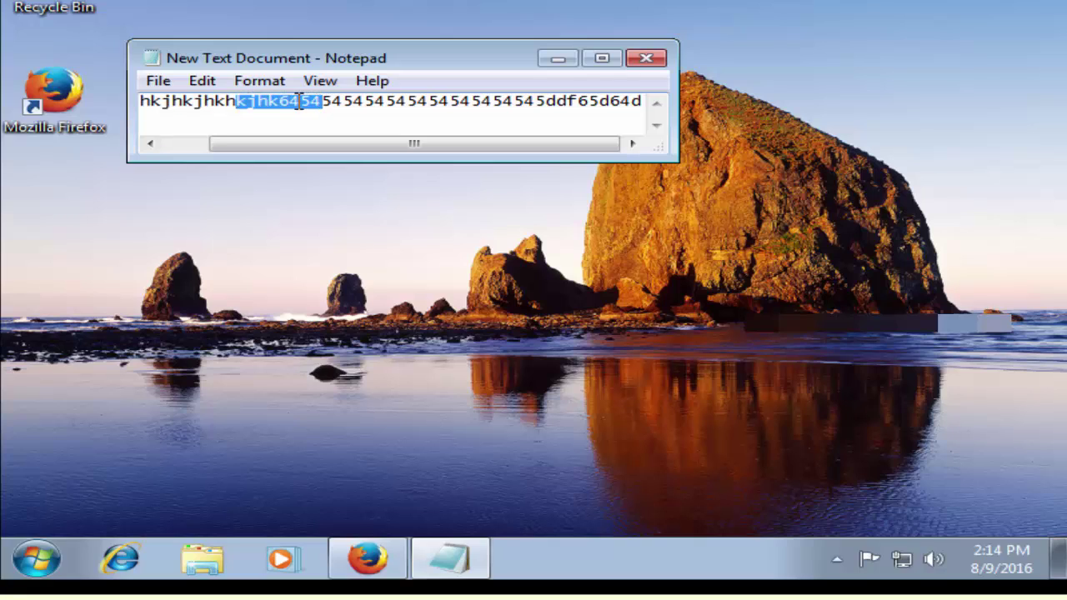
pyautogui.click(299, 101)
pyautogui.rightClick(299, 101)
pyautogui.click(231, 103)
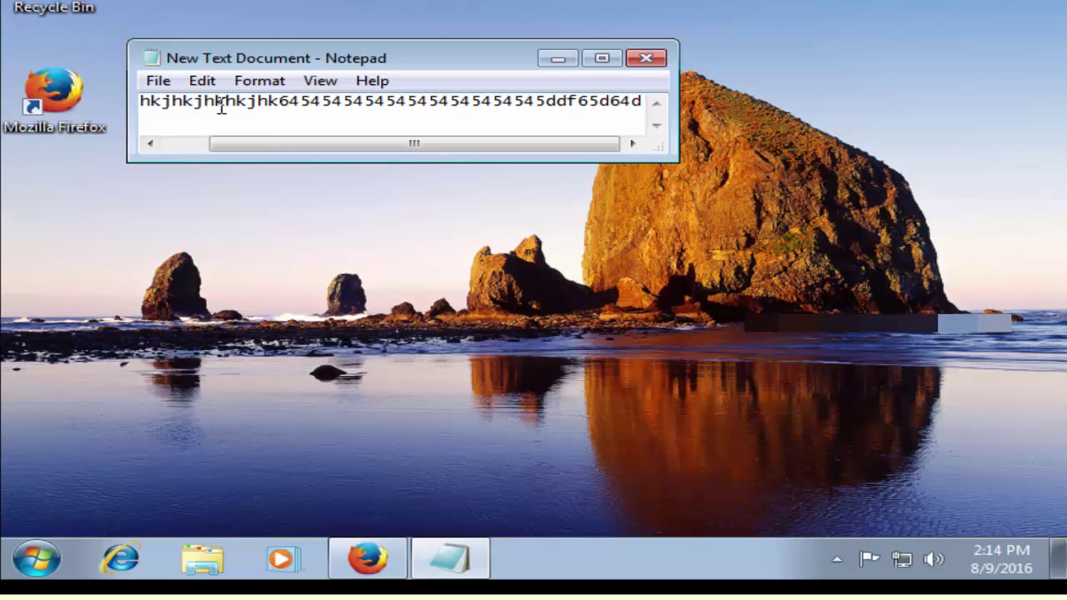
pyautogui.moveTo(219, 107); pyautogui.dragTo(312, 103)
pyautogui.rightClick(282, 110)
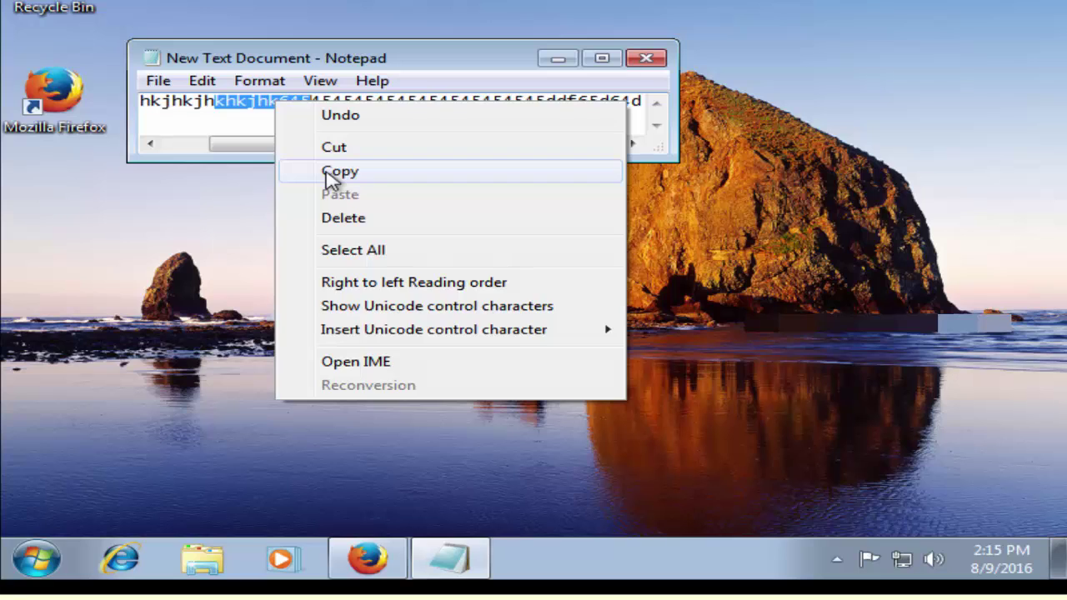
pyautogui.click(338, 172)
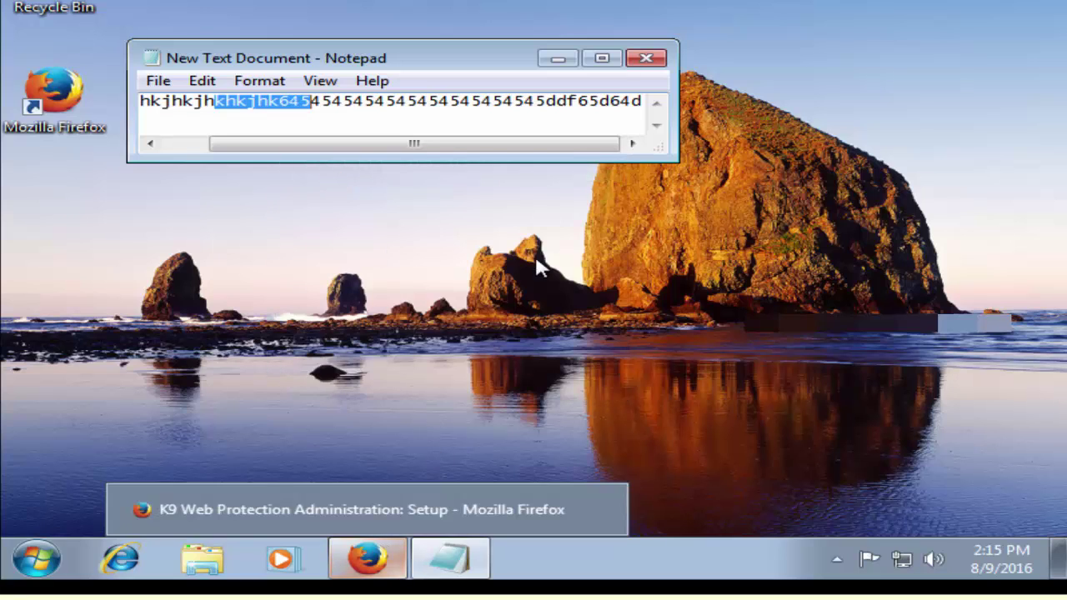
# Step: Paste the copied string as new and verify password, apply the change, then minimize Firefox
pyautogui.click(388, 557)
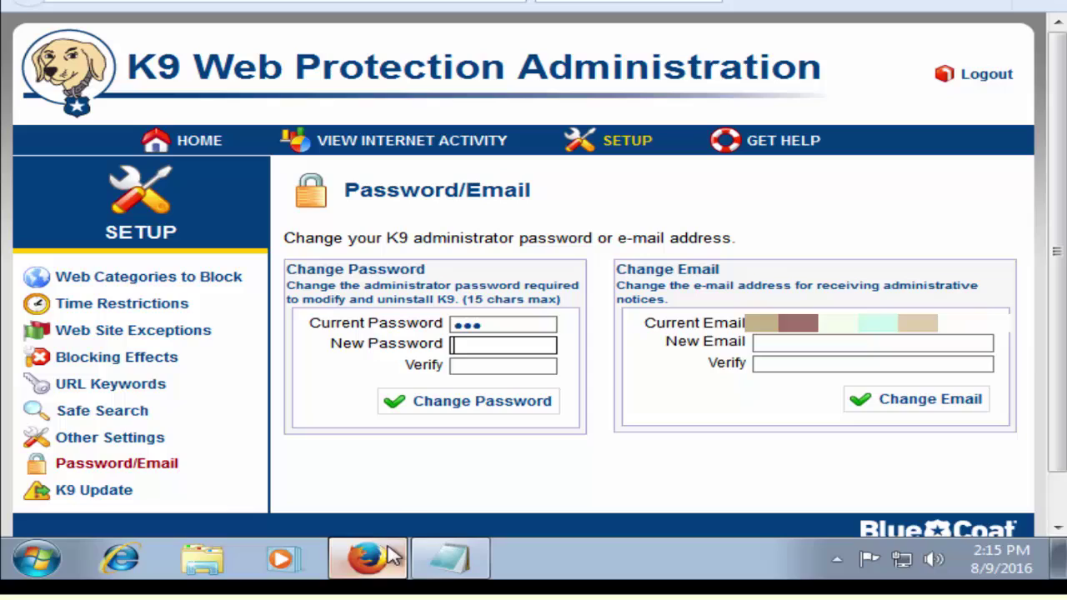
pyautogui.click(482, 354)
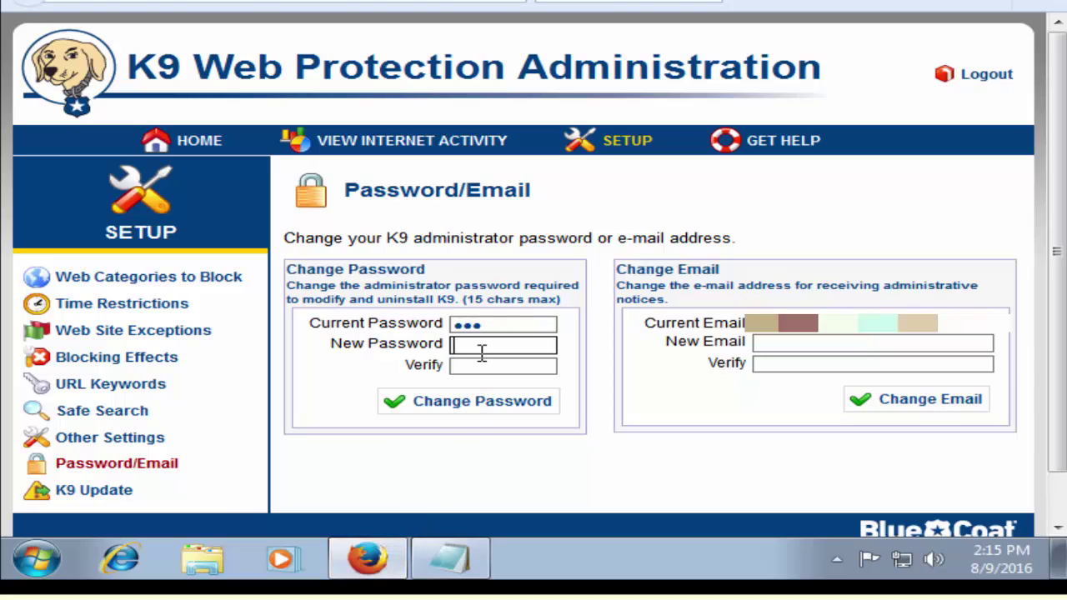
pyautogui.hotkey('ctrl', 'v')
pyautogui.press('Tab')
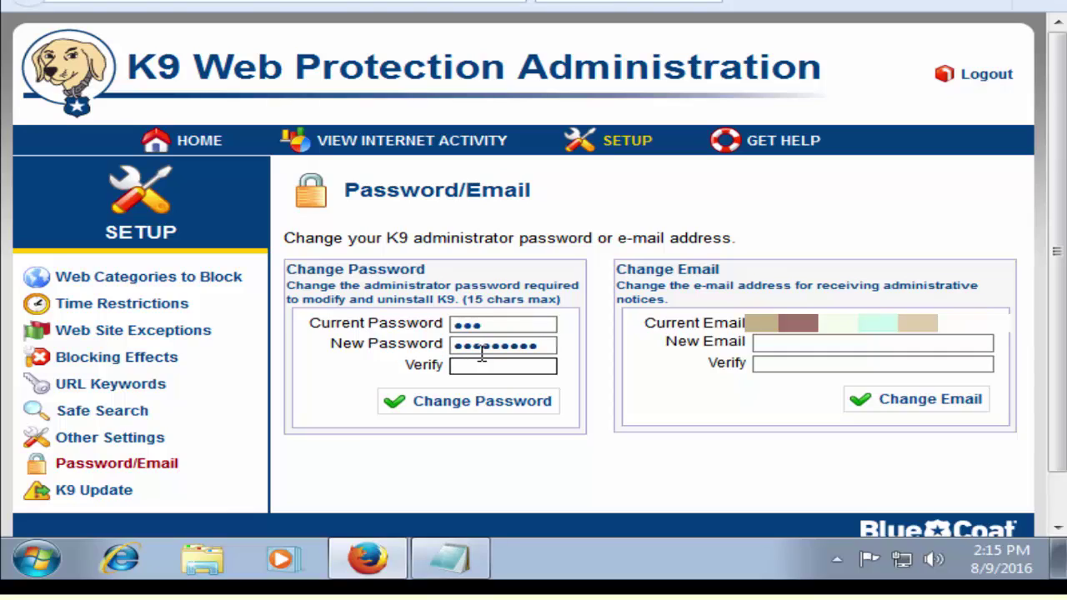
pyautogui.hotkey('ctrl', 'v')
pyautogui.click(498, 413)
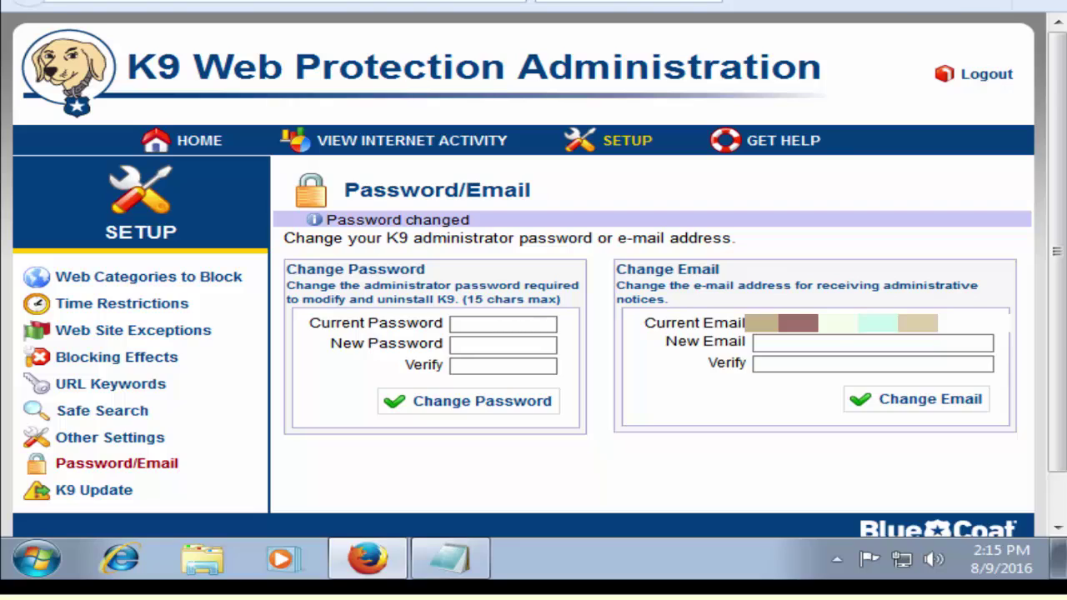
pyautogui.click(953, 2)
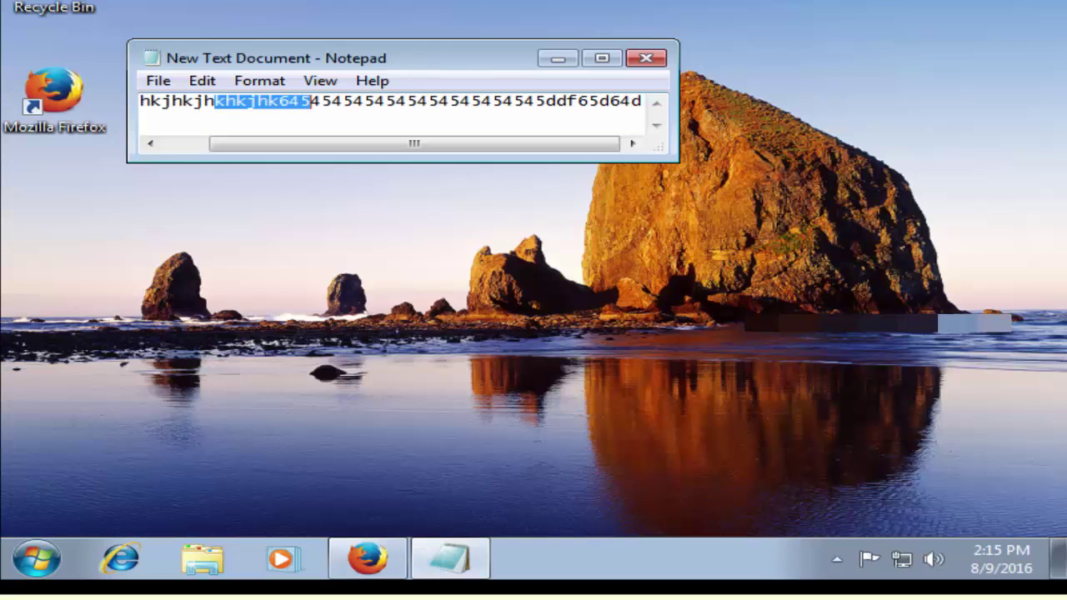
# Step: Close the Notepad note with the password text and restore the K9 Firefox window
pyautogui.click(647, 60)
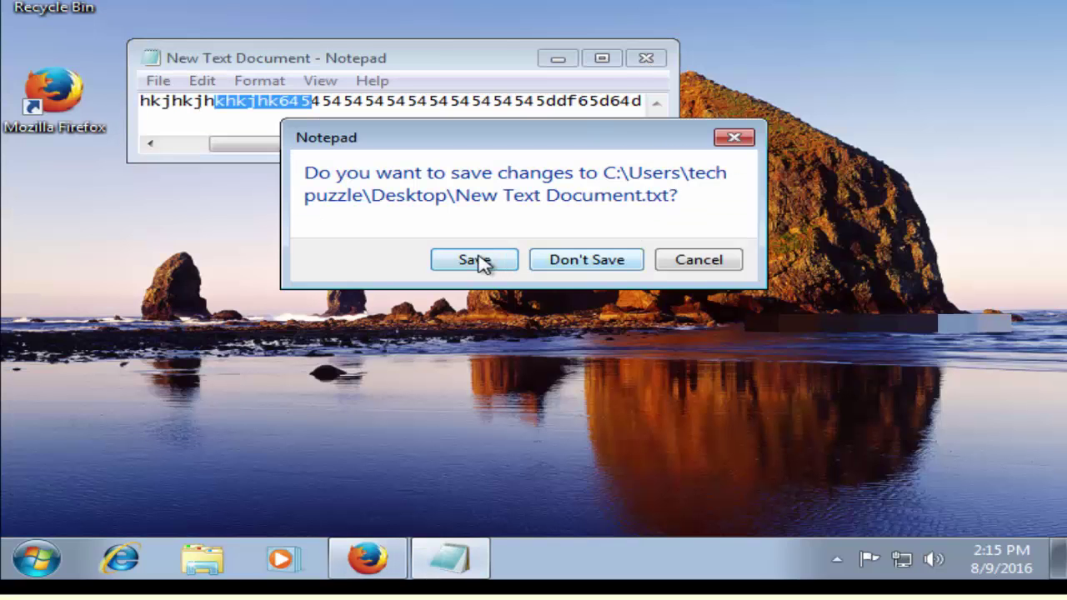
pyautogui.click(606, 267)
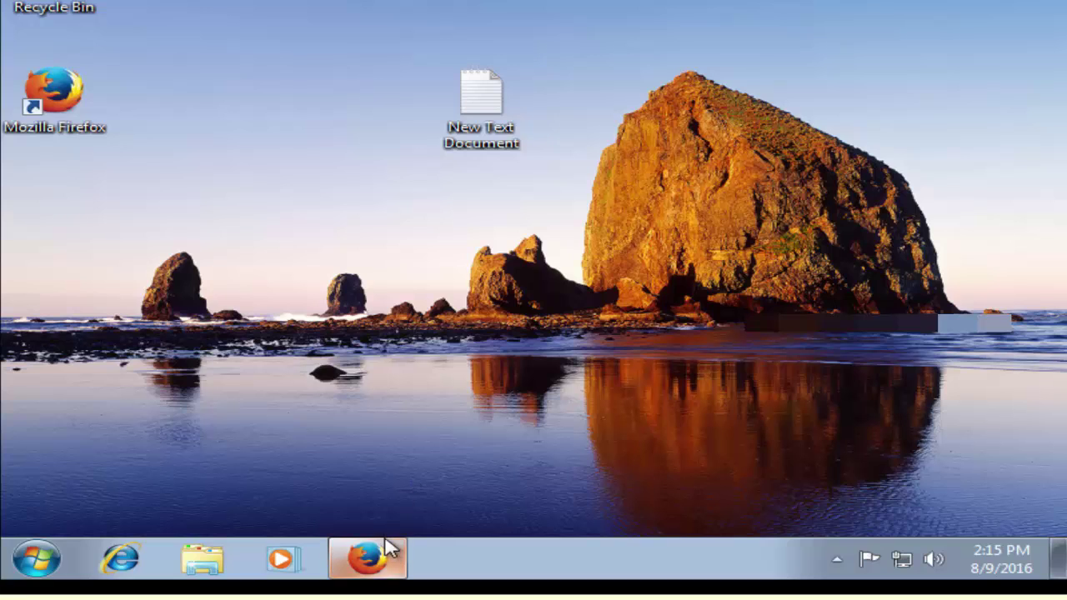
pyautogui.click(388, 563)
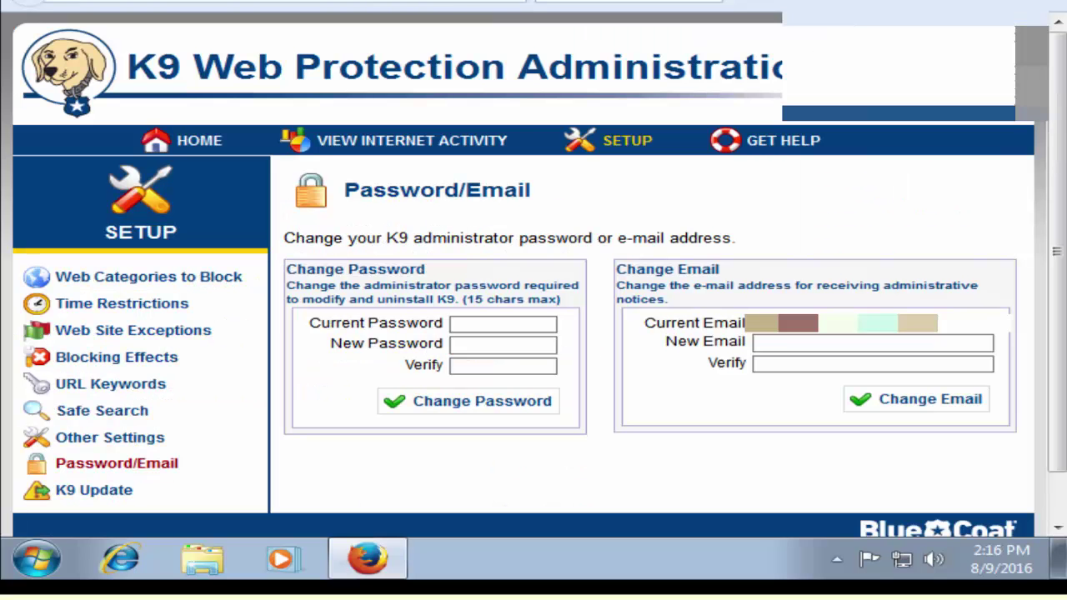
# Step: Click into the K9 password fields and select, then clear, some of the page description text
pyautogui.click(476, 347)
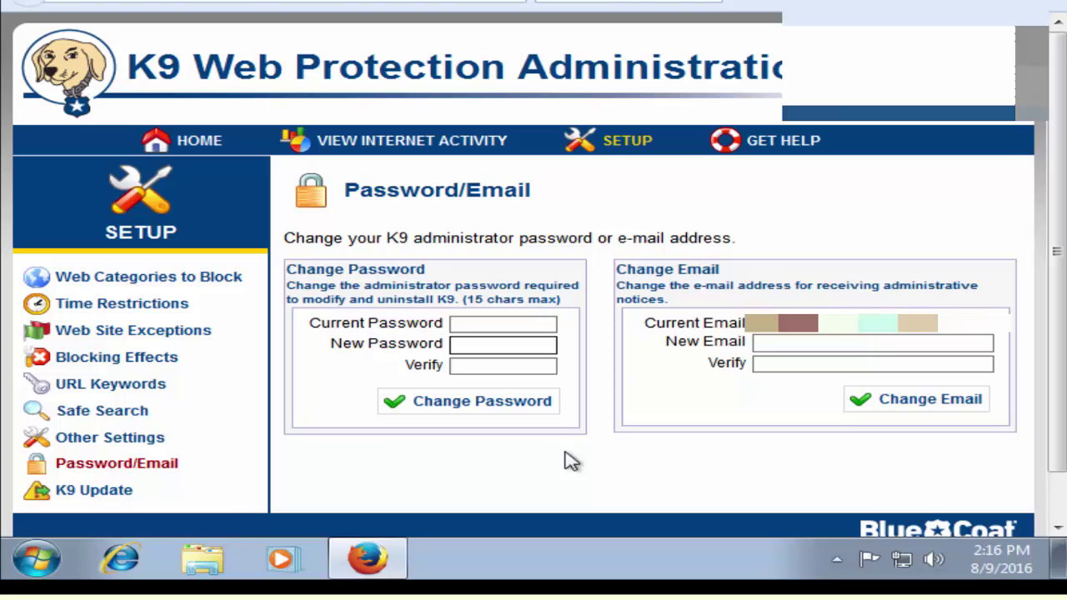
pyautogui.click(515, 326)
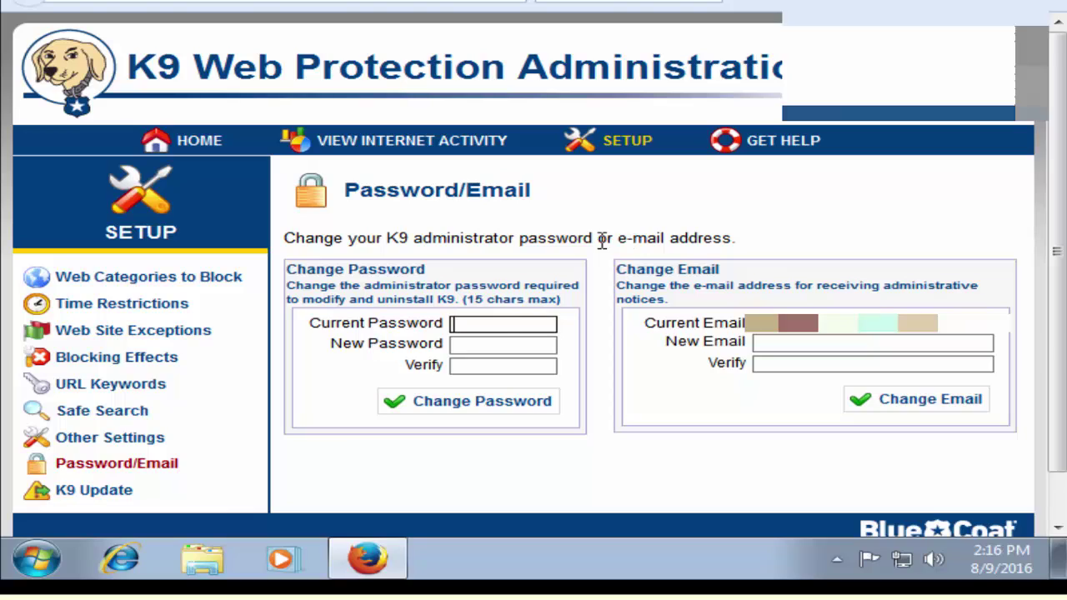
pyautogui.moveTo(586, 241); pyautogui.dragTo(710, 241)
pyautogui.click(707, 241)
pyautogui.moveTo(578, 240)
pyautogui.mouseDown()
pyautogui.moveTo(723, 239)
pyautogui.moveTo(560, 241)
pyautogui.mouseUp()
pyautogui.click(720, 238)
pyautogui.click(559, 241)
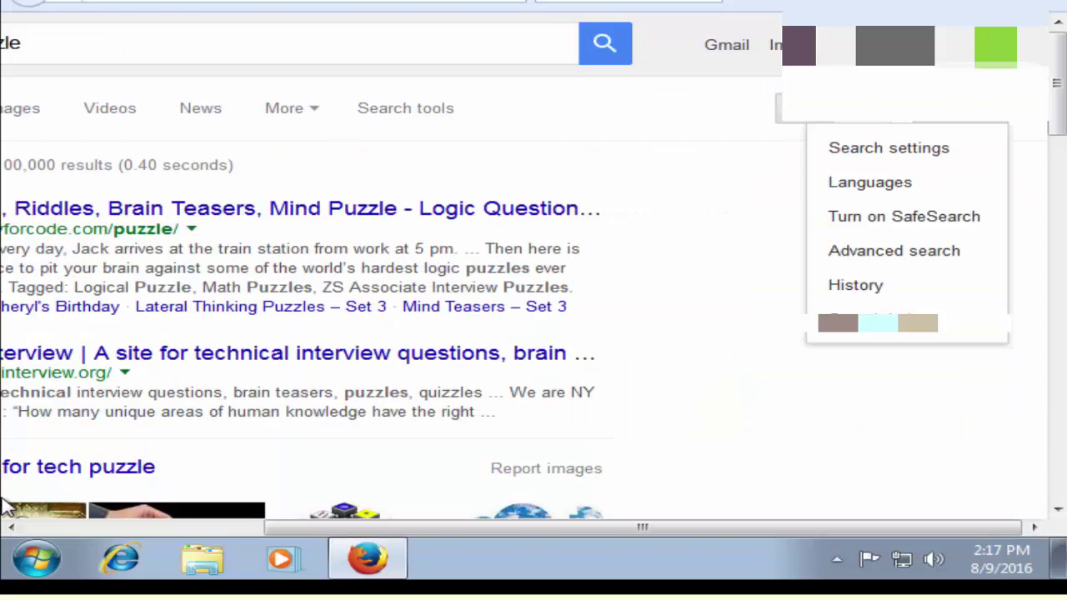
# Step: Launch Blue Coat K9 Web Protection Admin, open Setup, and confirm Forgot Password to email a temporary password
pyautogui.click(36, 559)
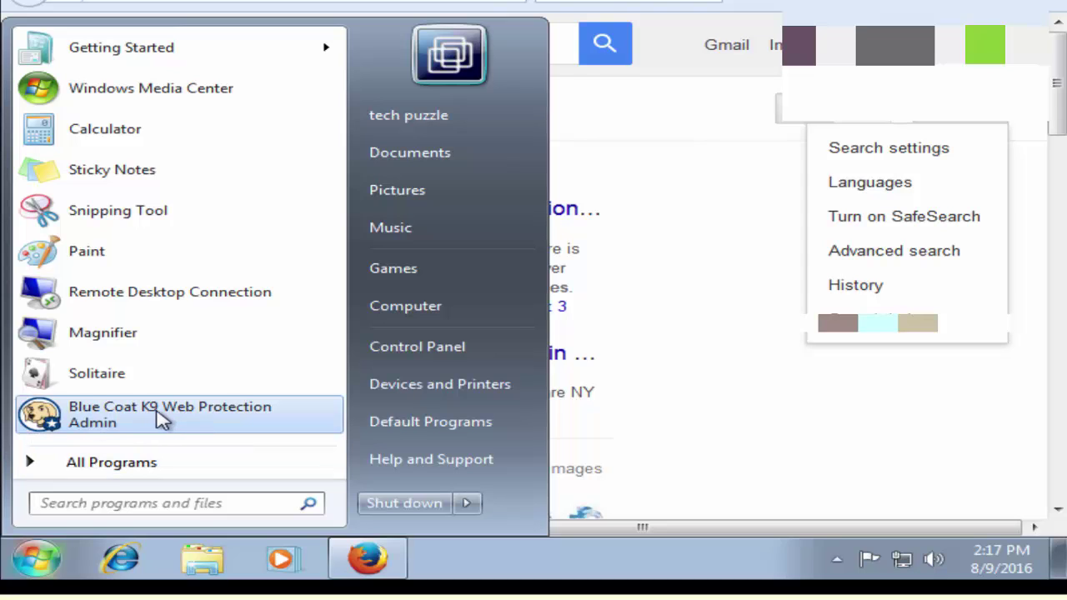
pyautogui.click(163, 419)
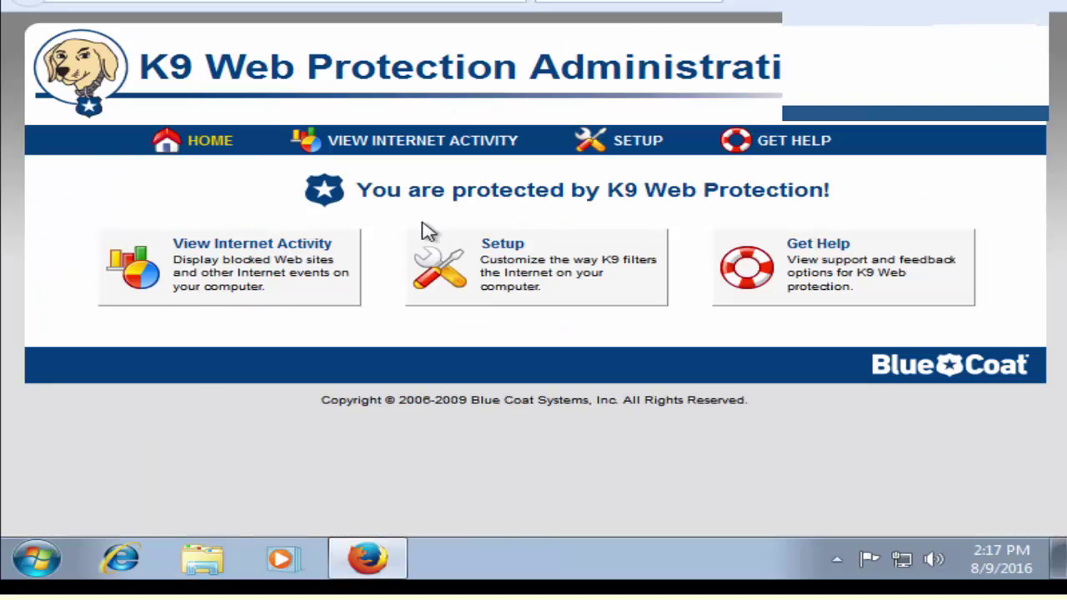
pyautogui.click(556, 269)
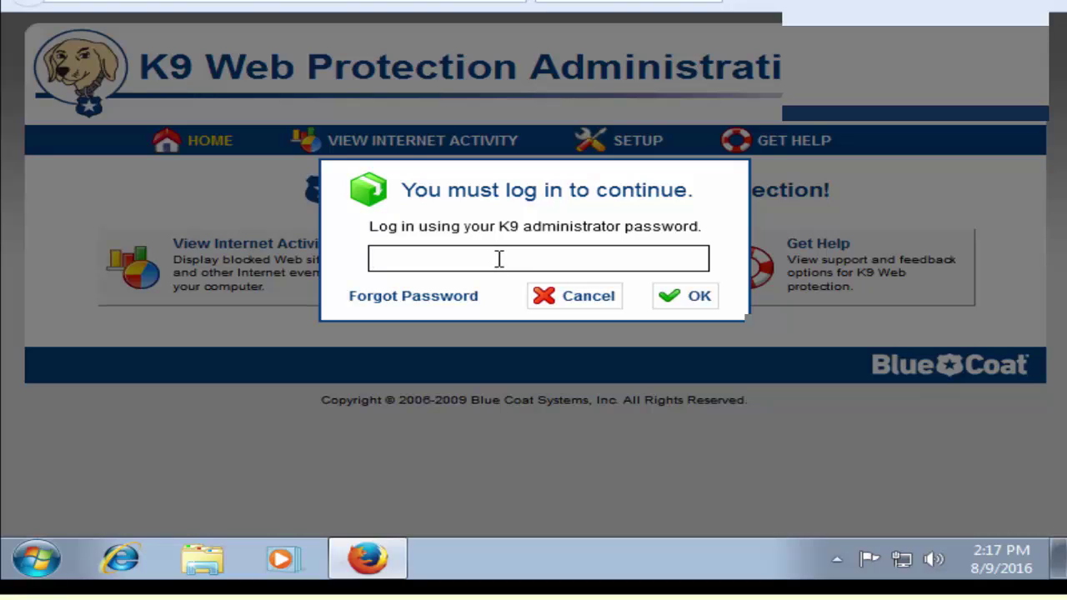
pyautogui.click(432, 298)
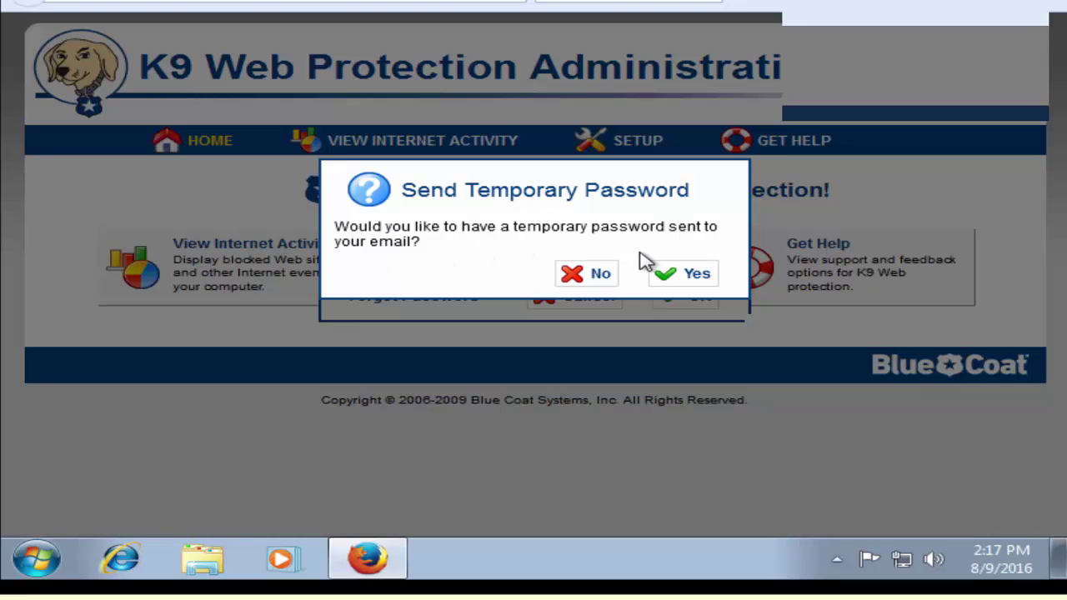
pyautogui.click(684, 275)
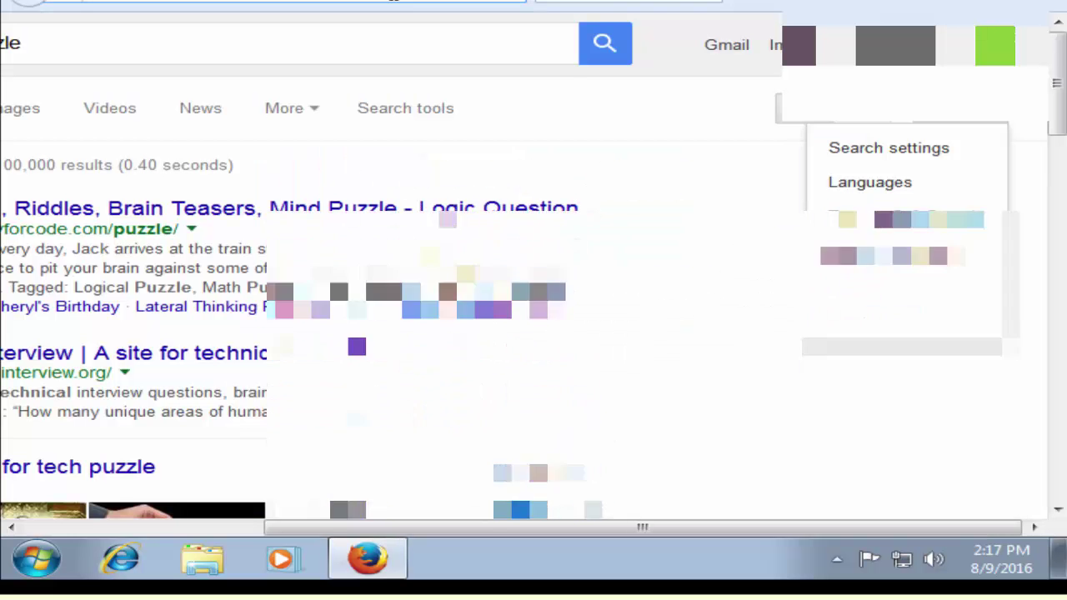
# Step: Go to the mail site and open the K9 Web Protection password e-mail
pyautogui.click(394, 1)
pyautogui.write('m')
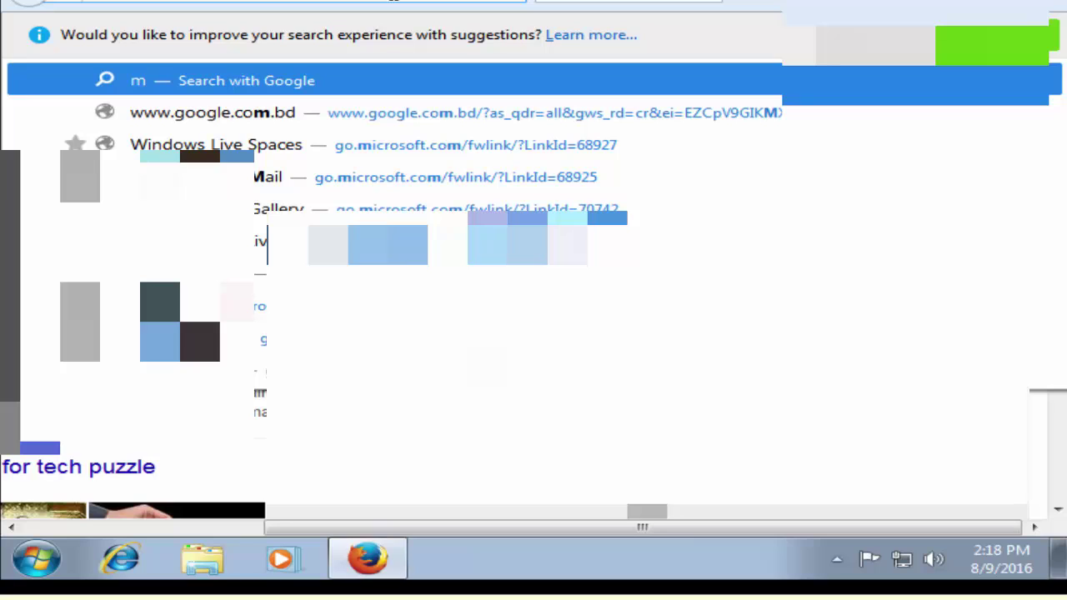
pyautogui.write('ail')
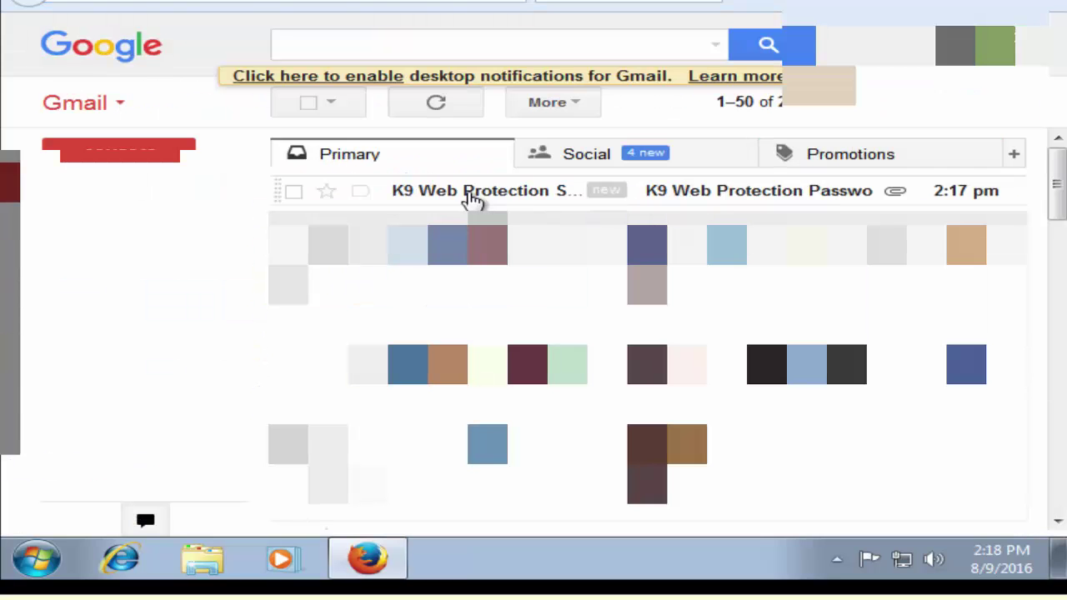
pyautogui.click(467, 196)
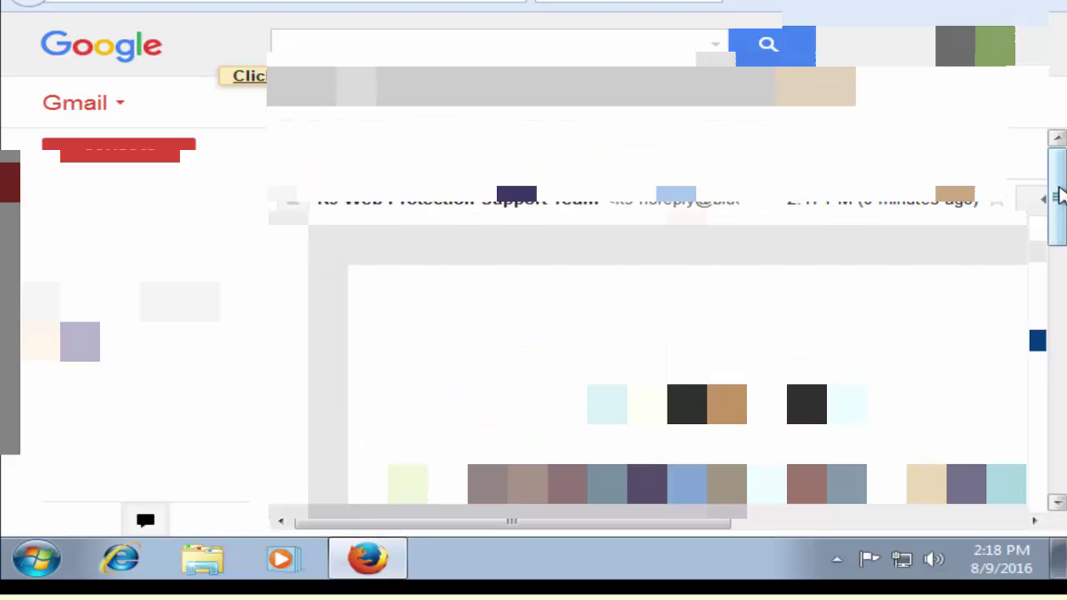
pyautogui.moveTo(1057, 197); pyautogui.dragTo(1057, 300)
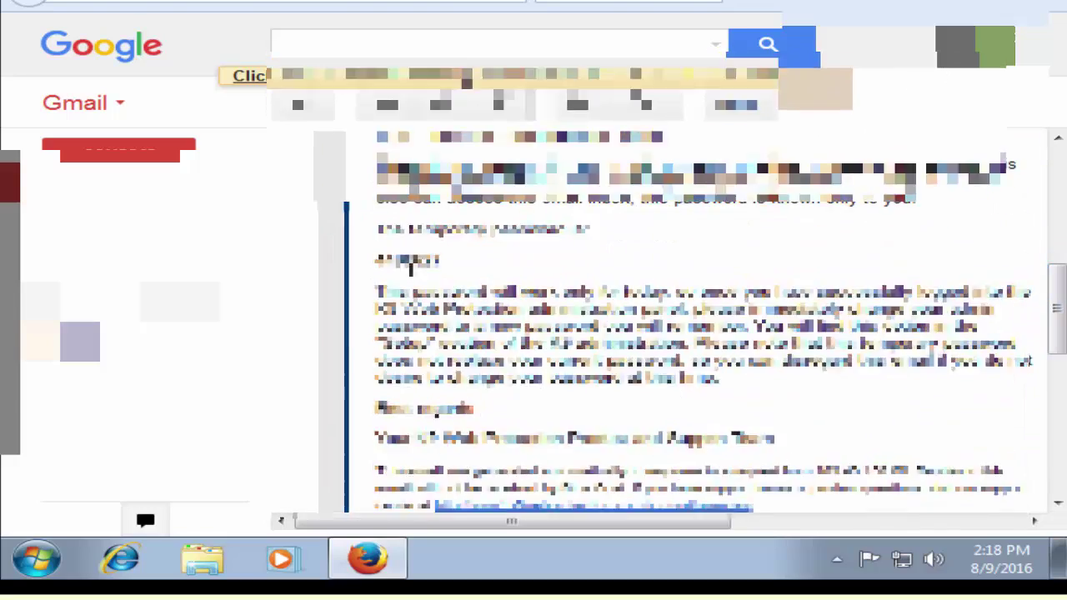
# Step: Copy the temporary password from the e-mail and switch back to the K9 login prompt
pyautogui.moveTo(441, 264); pyautogui.dragTo(383, 265)
pyautogui.rightClick(412, 268)
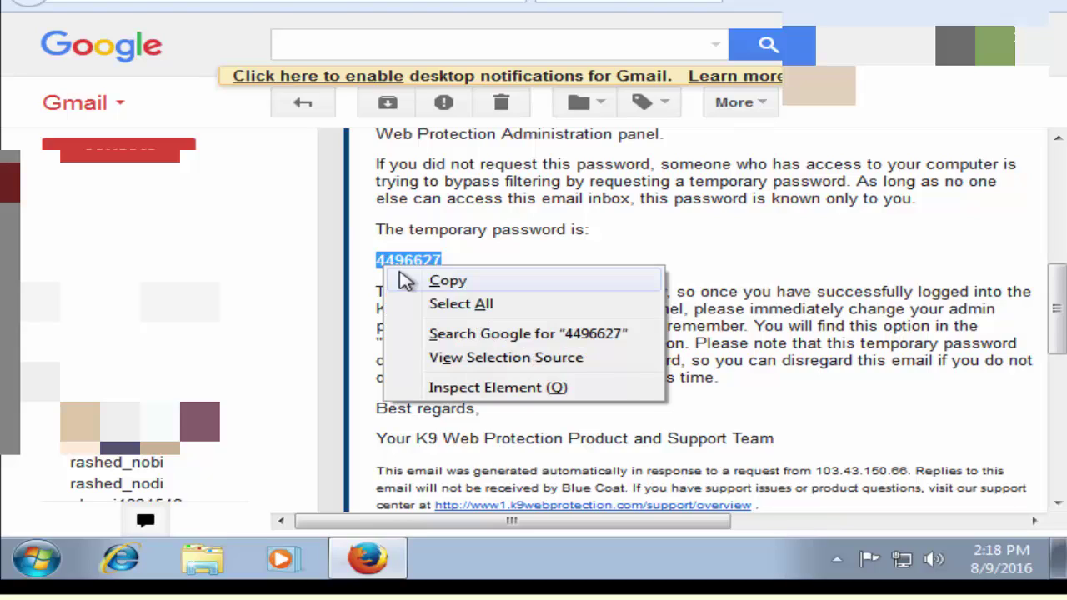
pyautogui.click(424, 281)
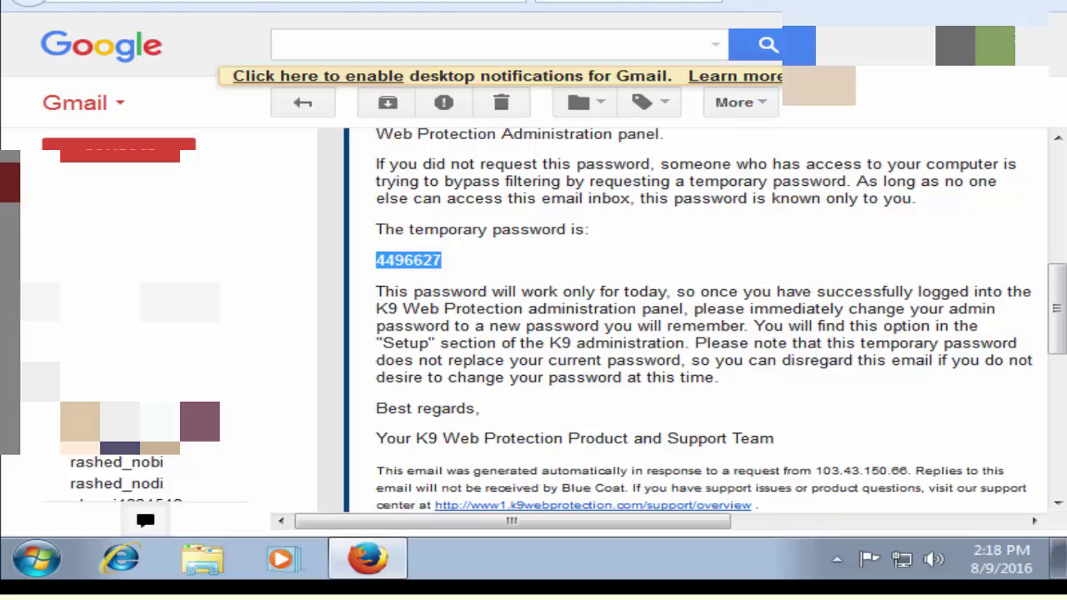
pyautogui.hotkey('ctrl', 'Tab')
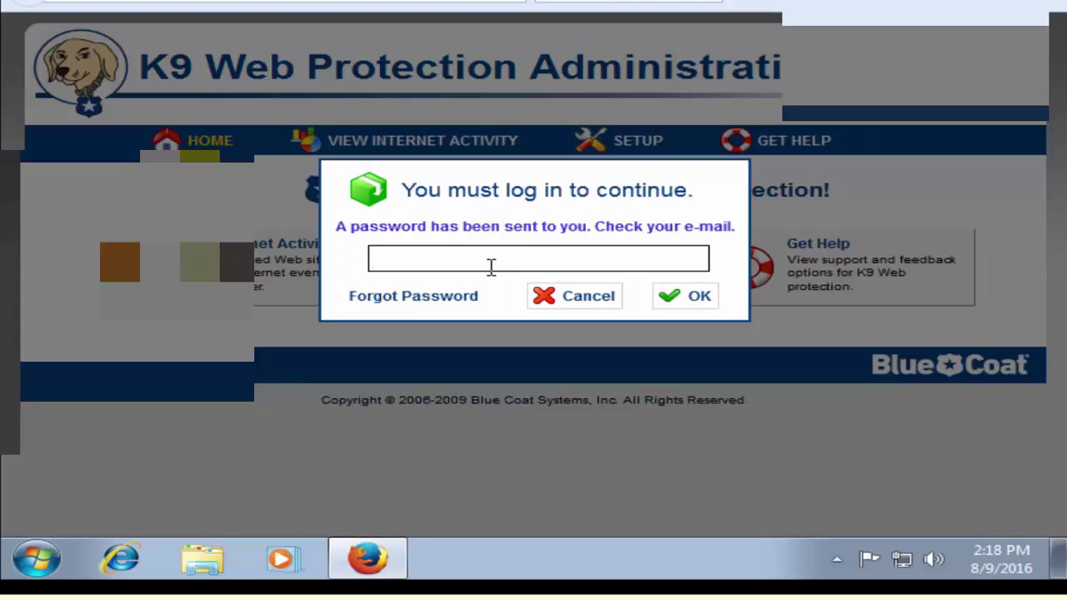
# Step: Paste the emailed temporary password into the K9 login prompt and submit it
pyautogui.hotkey('ctrl', 'v')
pyautogui.click(677, 296)
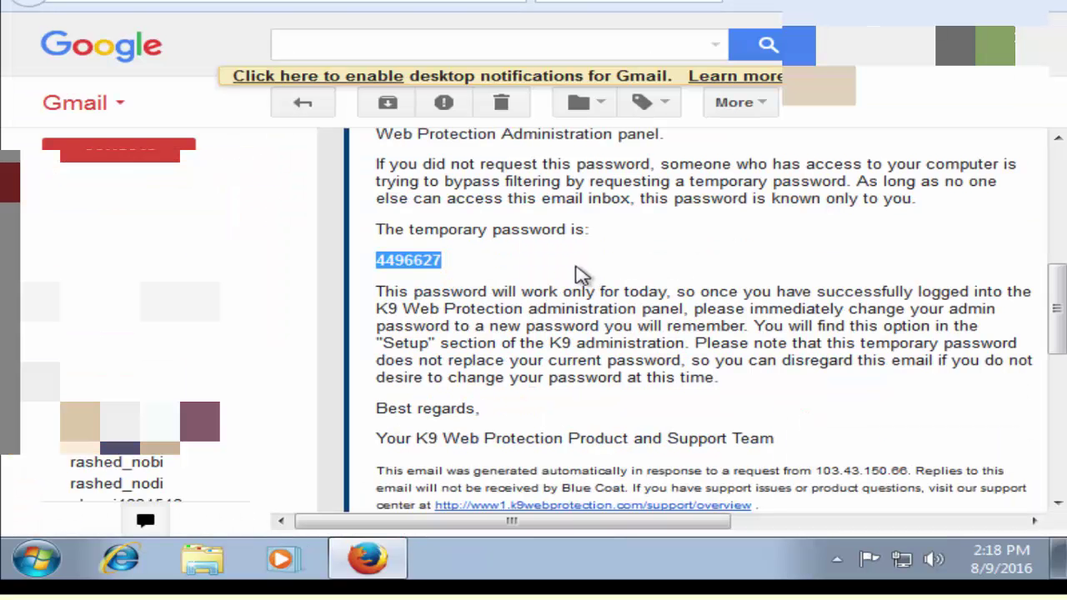
# Step: Select and deselect the emailed temporary password, then minimize Firefox to reveal the Windows desktop
pyautogui.click(659, 247)
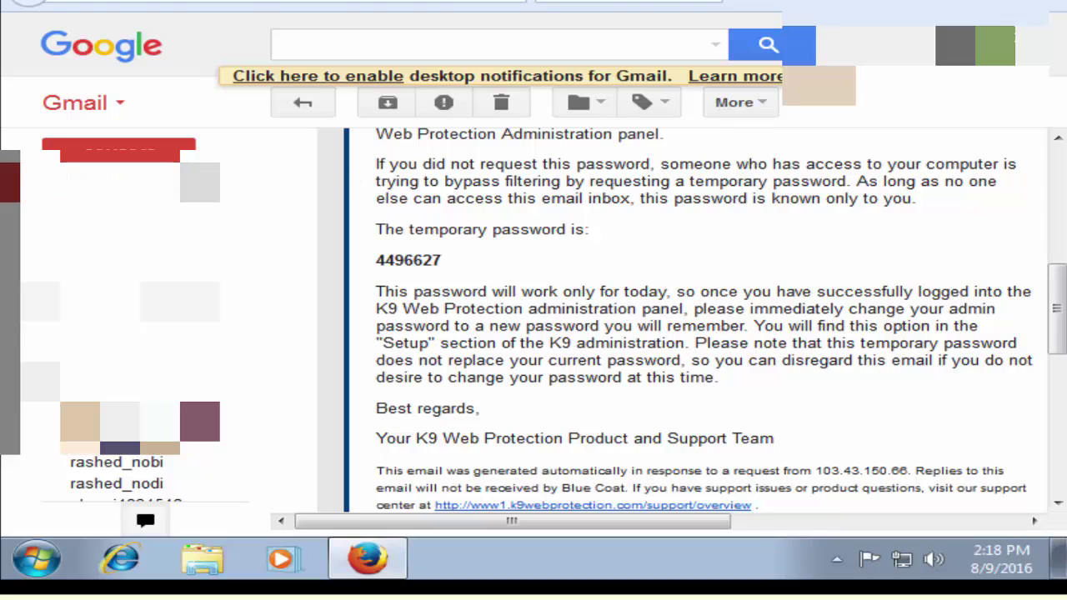
pyautogui.moveTo(445, 265)
pyautogui.mouseDown()
pyautogui.moveTo(379, 258)
pyautogui.moveTo(444, 261)
pyautogui.mouseUp()
pyautogui.click(378, 259)
pyautogui.click(445, 261)
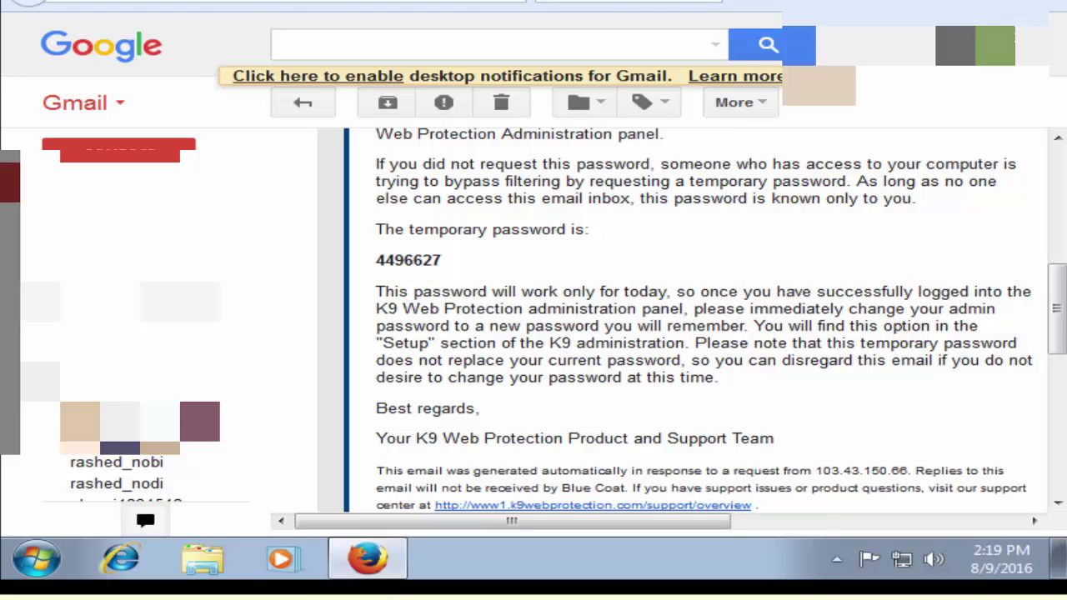
pyautogui.press('super+d')
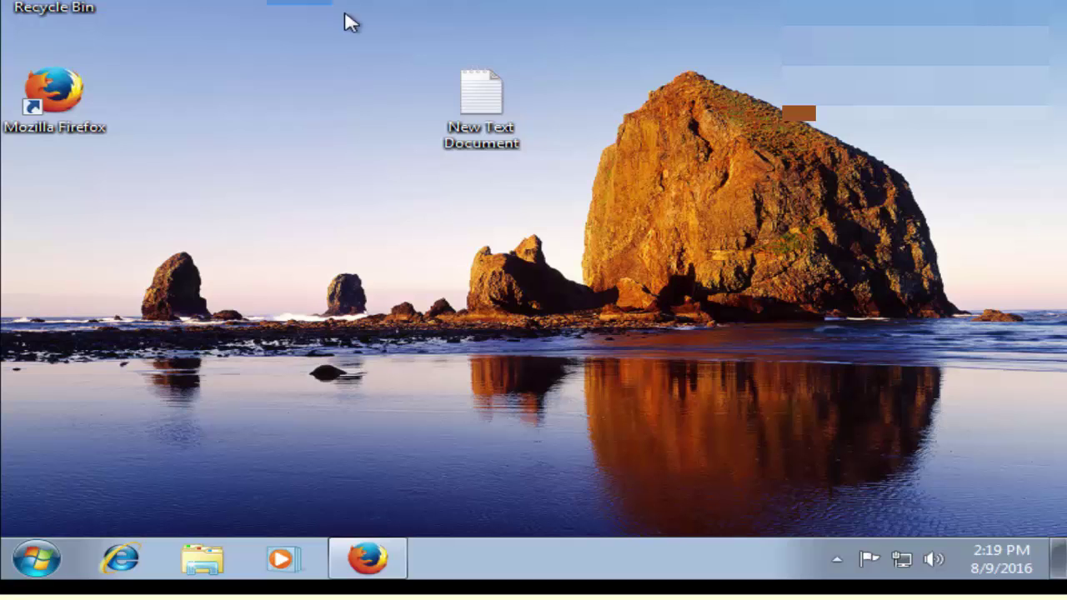
pyautogui.moveTo(344, 12); pyautogui.dragTo(702, 323)
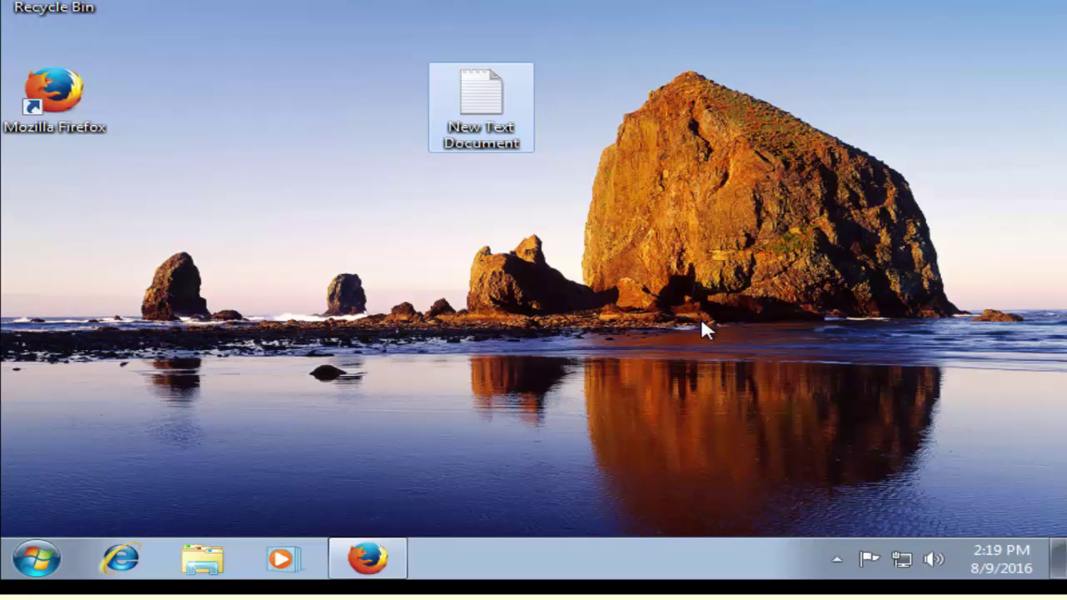
pyautogui.click(376, 25)
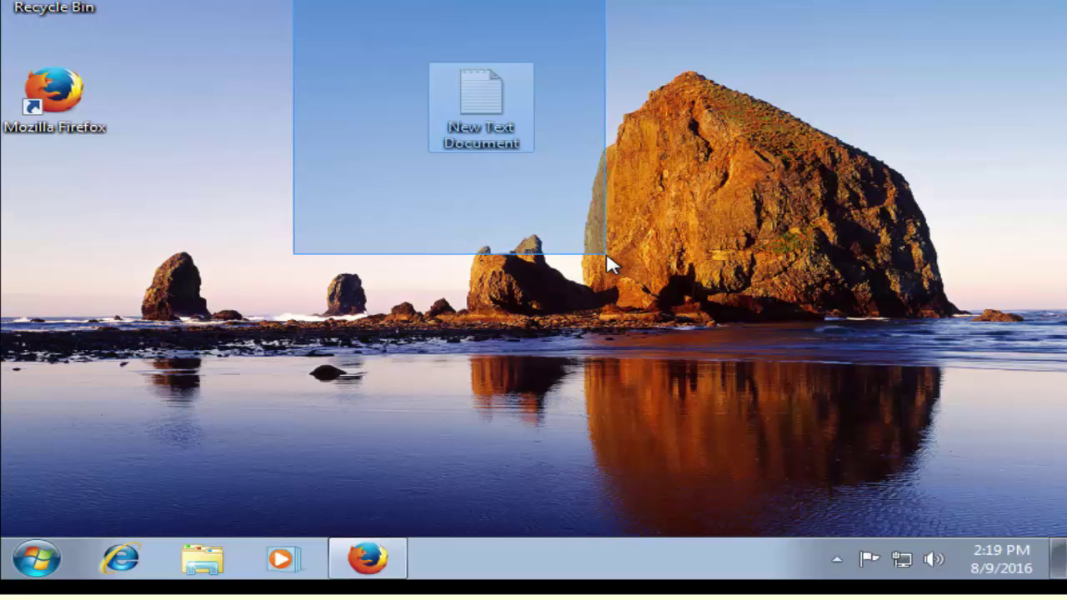